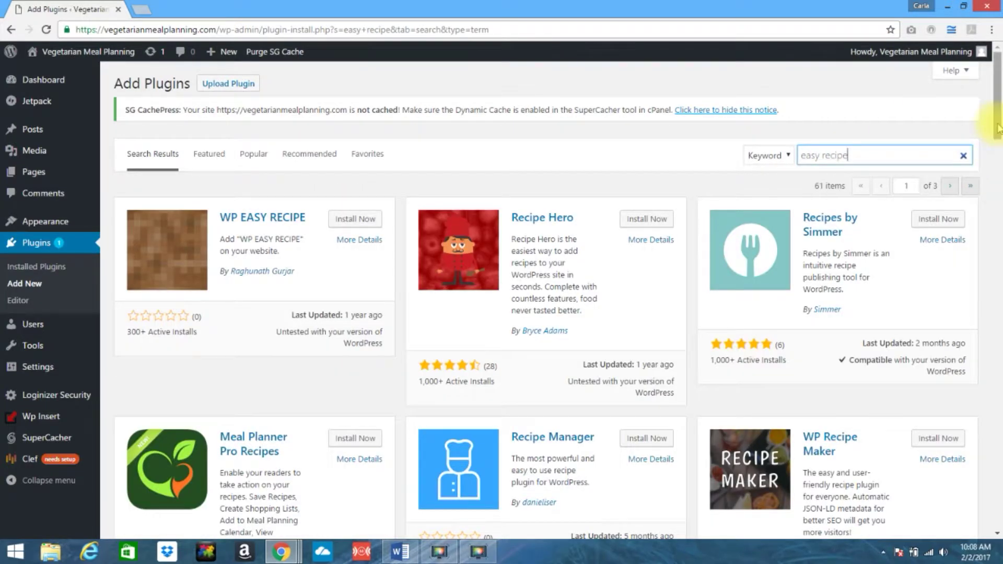
# Find EasyRecipe in the plugin results, install it, then activate it
pyautogui.moveTo(997, 114); pyautogui.dragTo(998, 421)
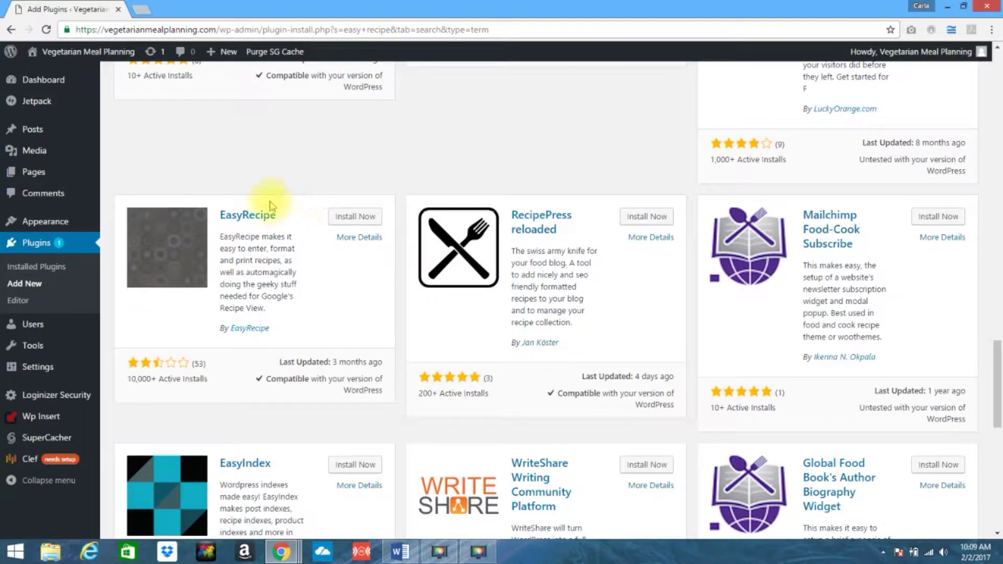
pyautogui.click(356, 219)
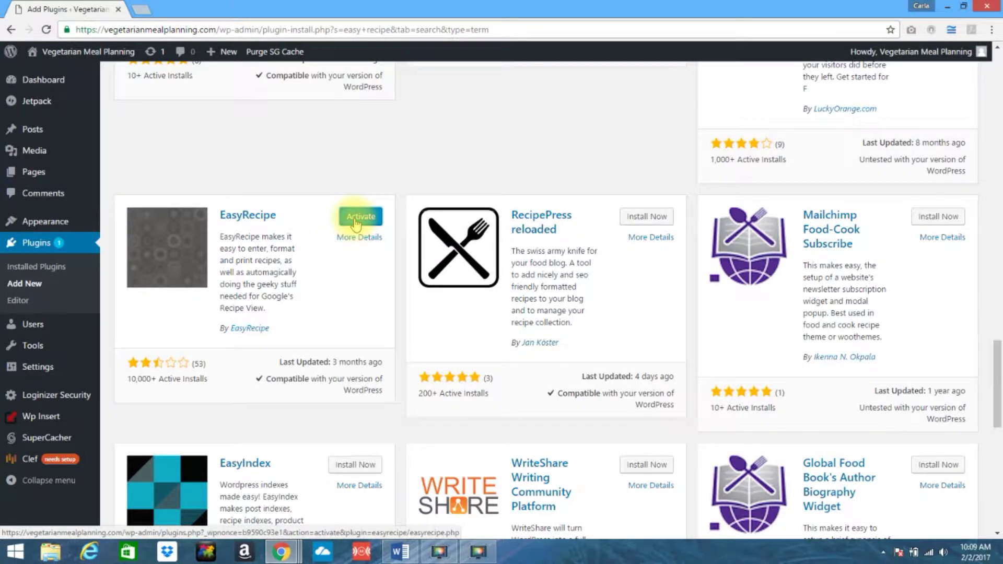
pyautogui.click(355, 222)
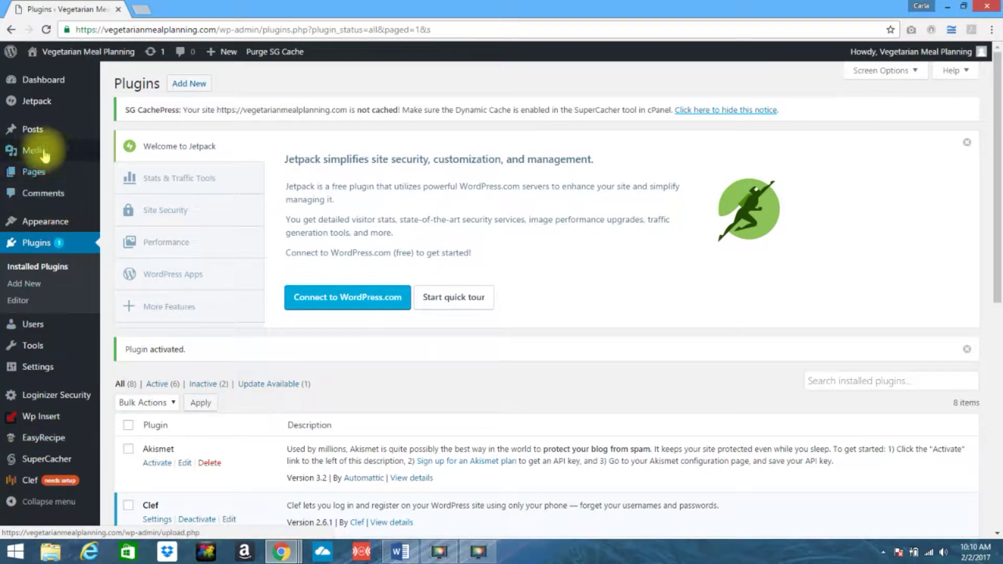
# Go to the Posts list and open 'Spinach Eggs and Cheese' in the editor
pyautogui.moveTo(36, 134)
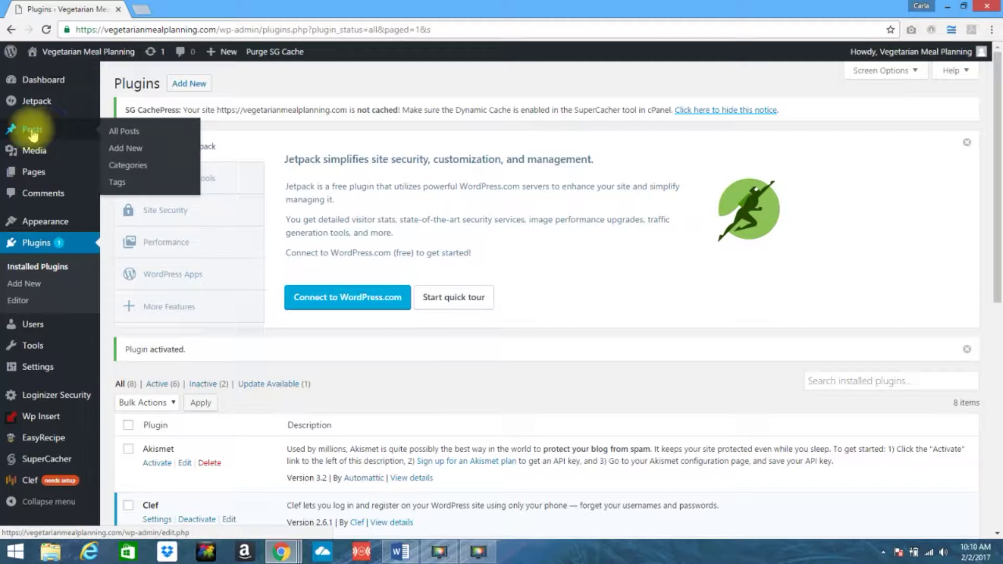
pyautogui.click(31, 135)
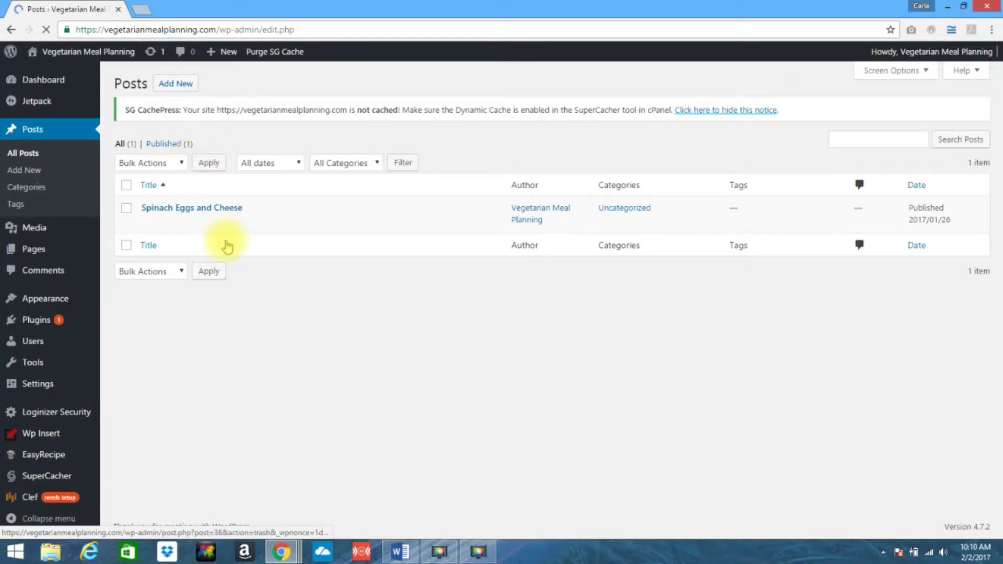
pyautogui.click(193, 209)
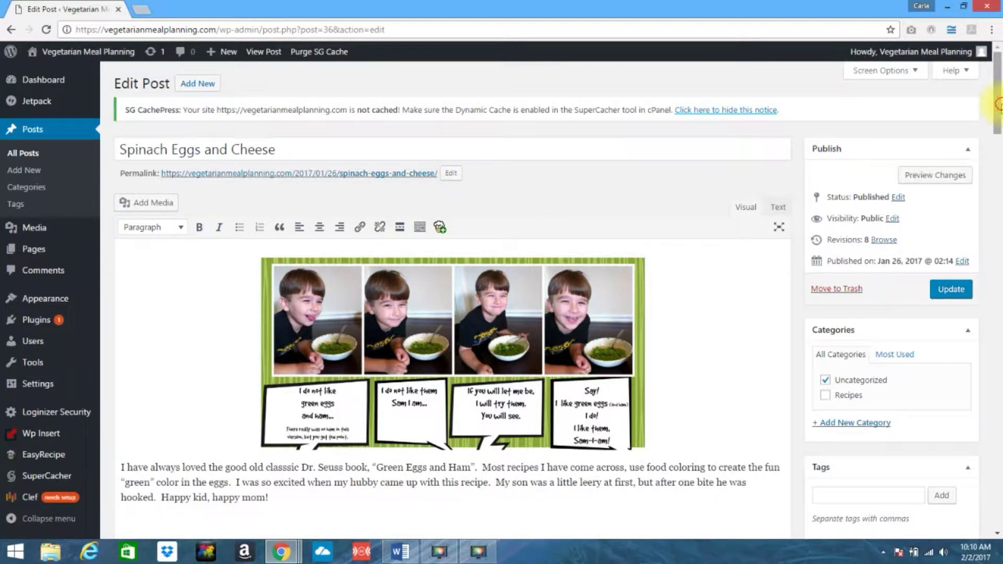
# Add blank lines after 'spinach!' at the post's end and start a new EasyRecipe card
pyautogui.moveTo(998, 104); pyautogui.dragTo(994, 502)
pyautogui.click(628, 385)
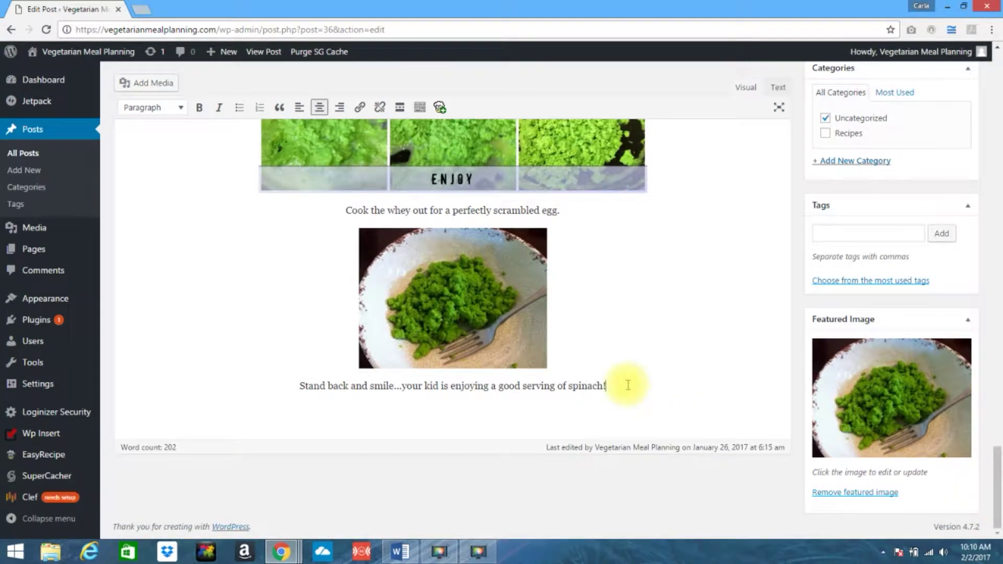
pyautogui.press('Return')
pyautogui.press('Return')
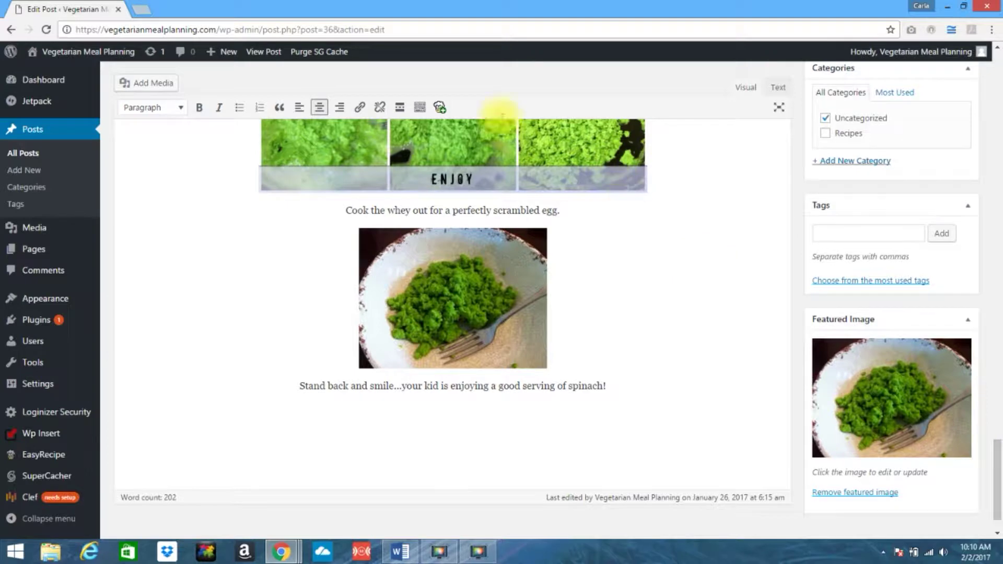
pyautogui.click(440, 109)
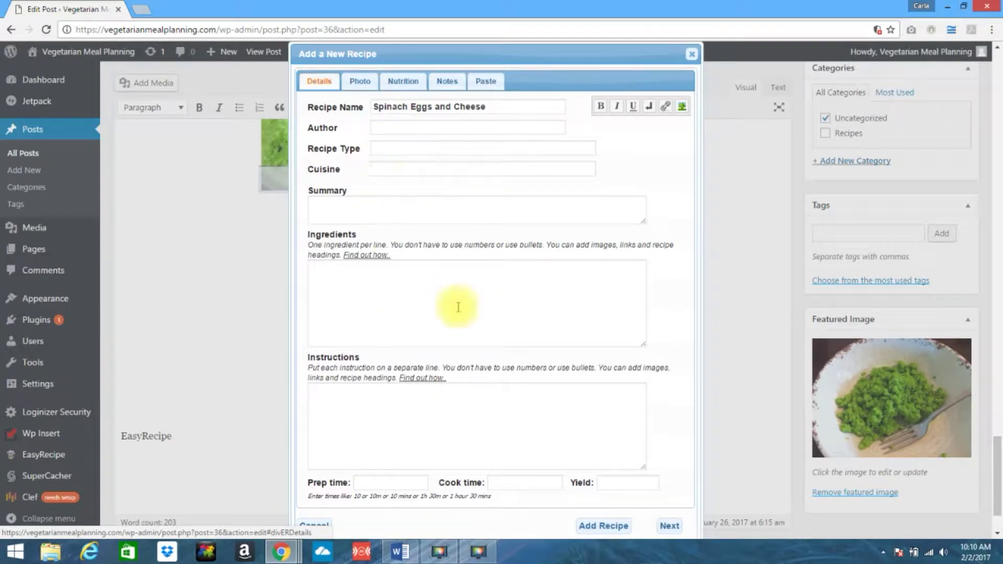
# Copy the summary paragraph from the Word draft into the recipe's Summary field
pyautogui.click(400, 551)
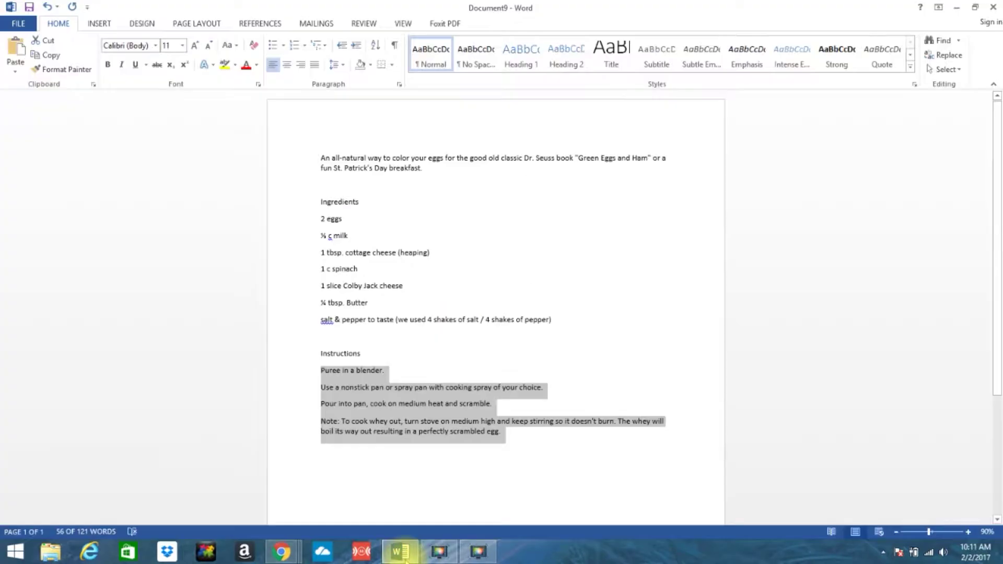
pyautogui.moveTo(322, 159); pyautogui.dragTo(445, 174)
pyautogui.hotkey('ctrl', 'c')
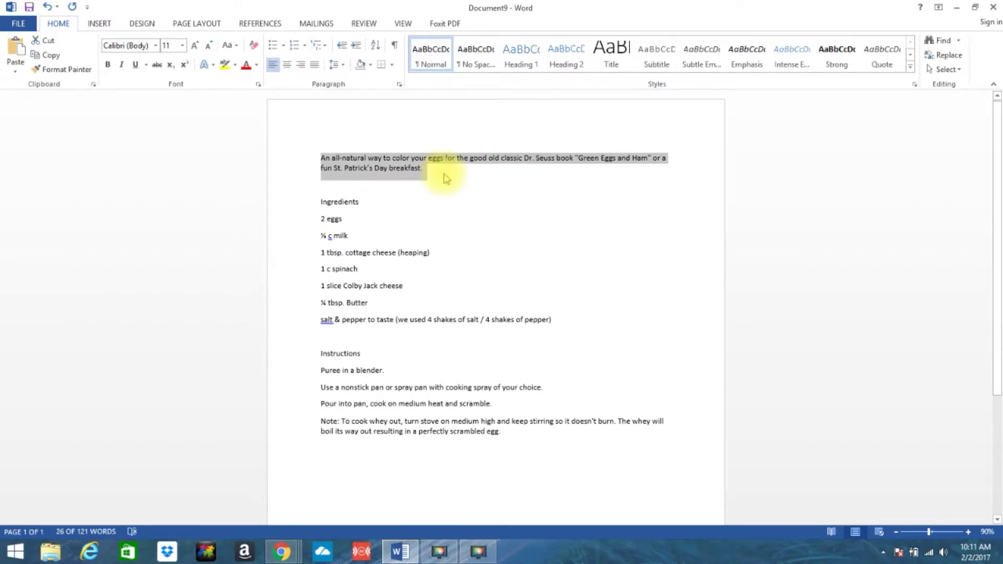
pyautogui.click(957, 7)
pyautogui.click(358, 209)
pyautogui.hotkey('ctrl', 'v')
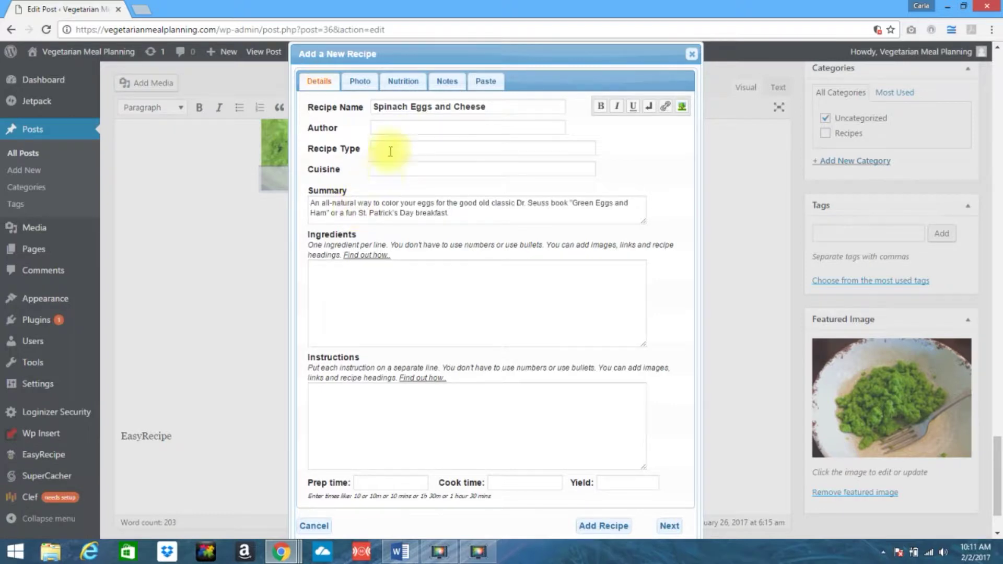
# Enter the author's name, recipe type Breakfast and cuisine Kid Friendly
pyautogui.click(396, 125)
pyautogui.write('Carla Rumsey')
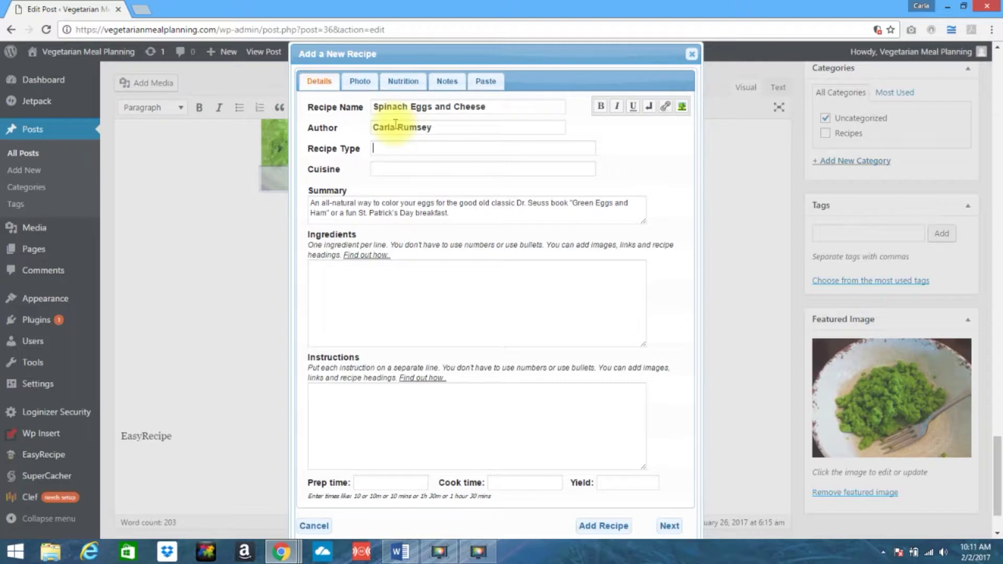
pyautogui.write('kfast')
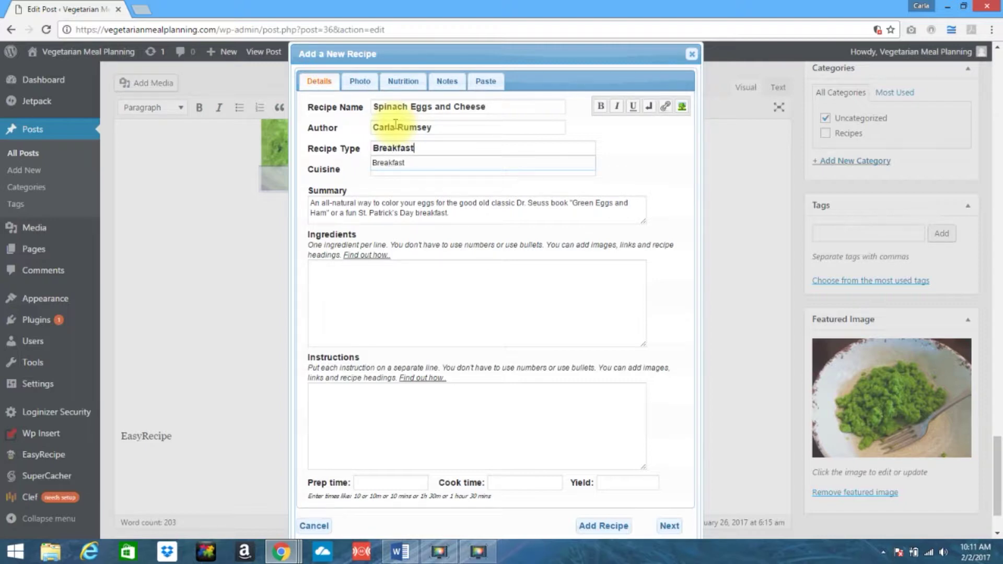
pyautogui.press('Tab')
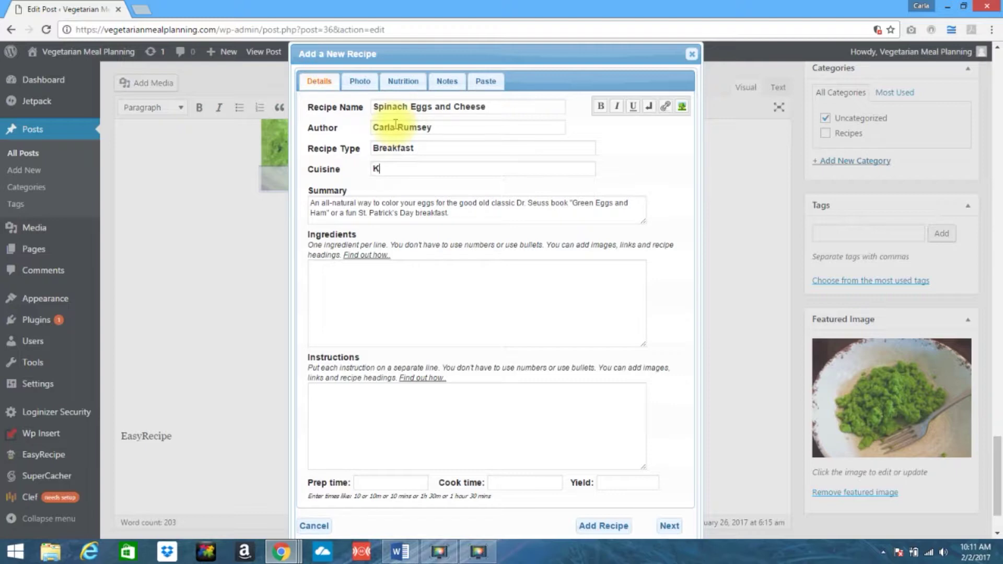
pyautogui.write('Kid Friendly')
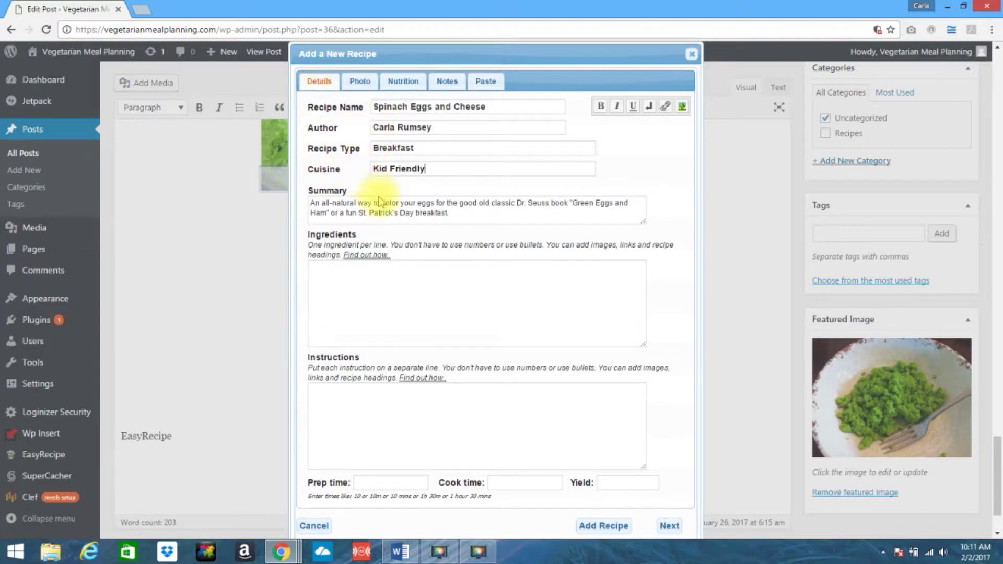
pyautogui.click(341, 277)
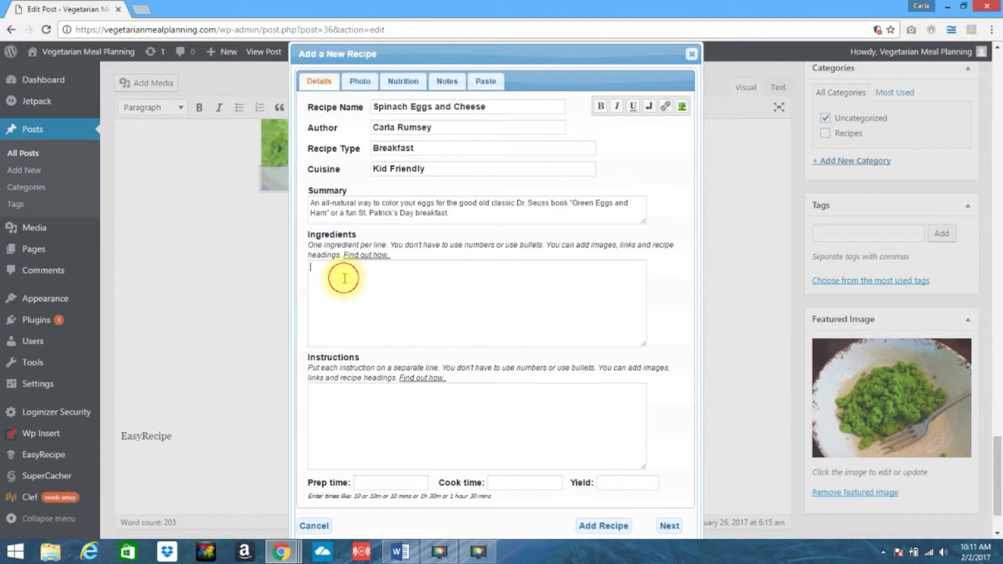
# Paste the seven ingredient lines from the Word draft into Ingredients, removing the trailing blank line
pyautogui.click(401, 551)
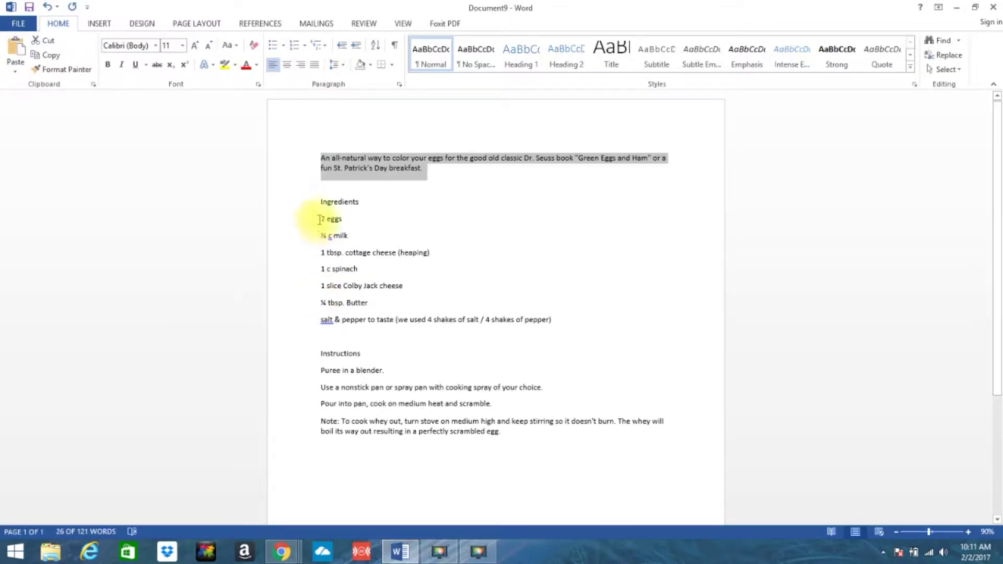
pyautogui.moveTo(319, 220); pyautogui.dragTo(575, 322)
pyautogui.hotkey('ctrl', 'c')
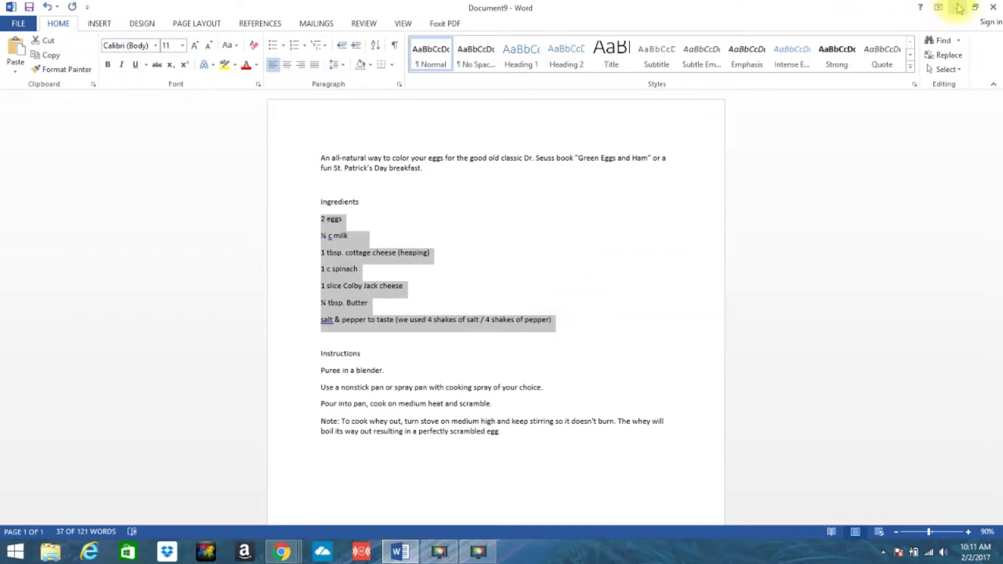
pyautogui.click(959, 9)
pyautogui.click(352, 279)
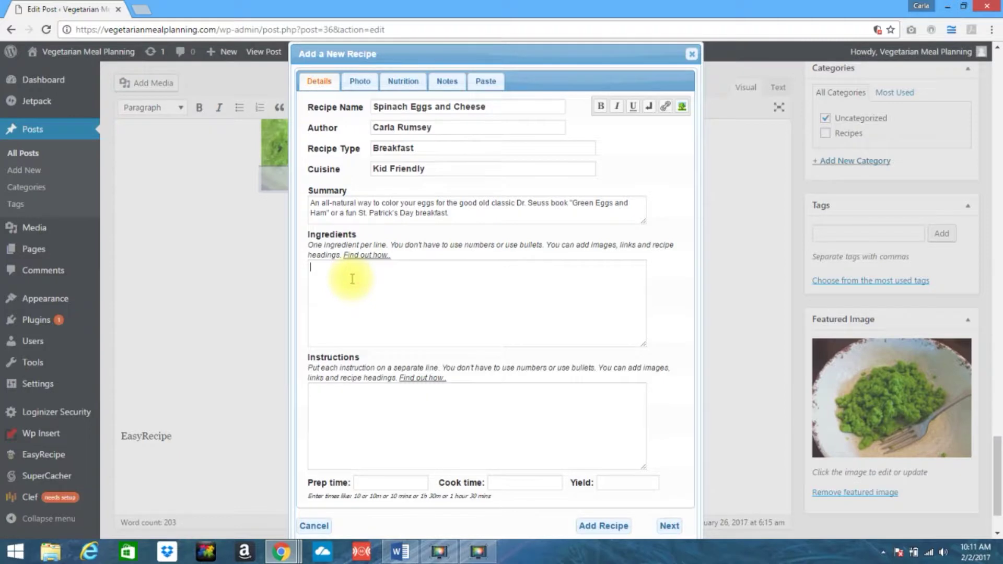
pyautogui.hotkey('ctrl', 'v')
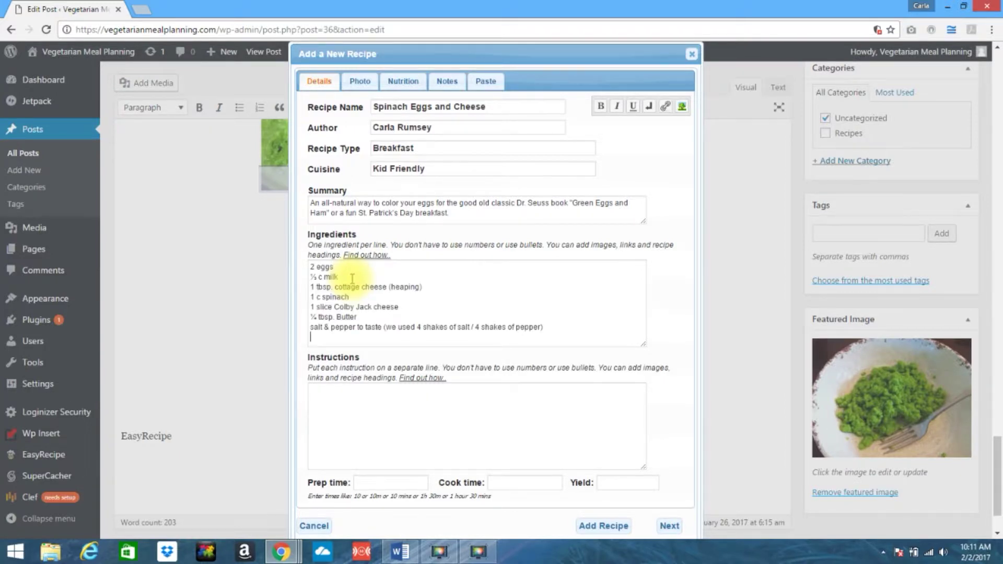
pyautogui.press('BackSpace')
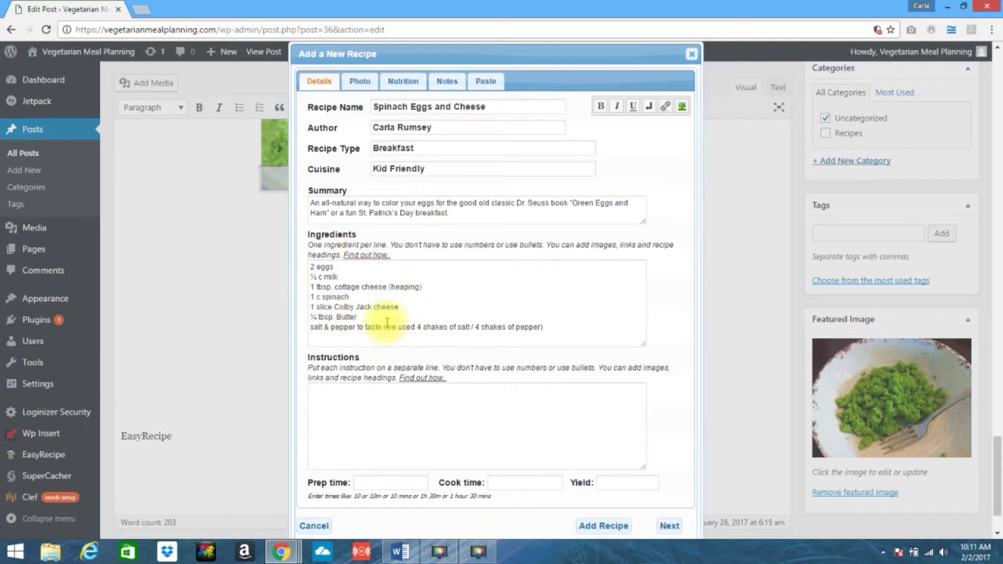
pyautogui.click(380, 407)
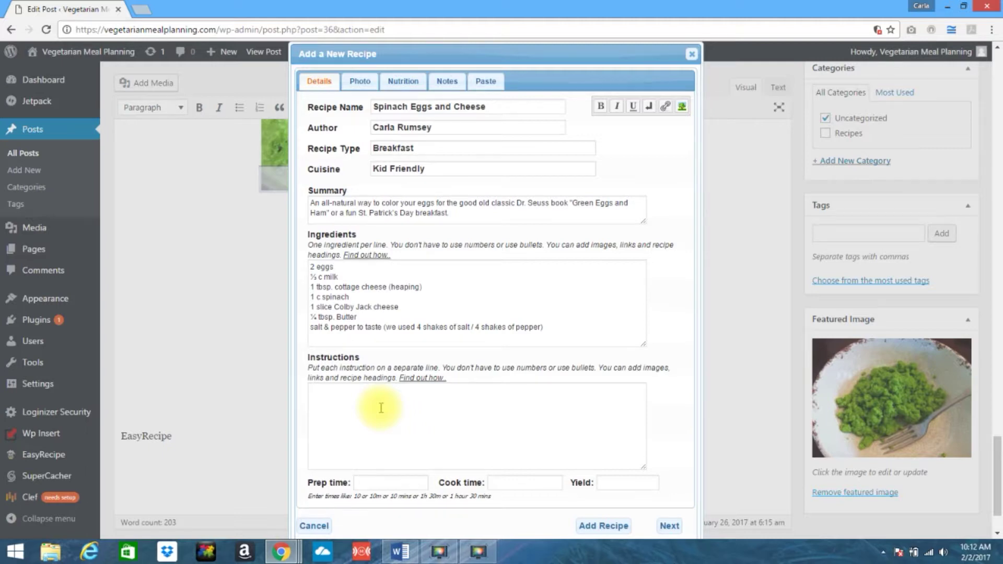
# Paste the four instruction steps from the Word draft into Instructions, then visit the Prep, Cook and Yield fields
pyautogui.click(400, 551)
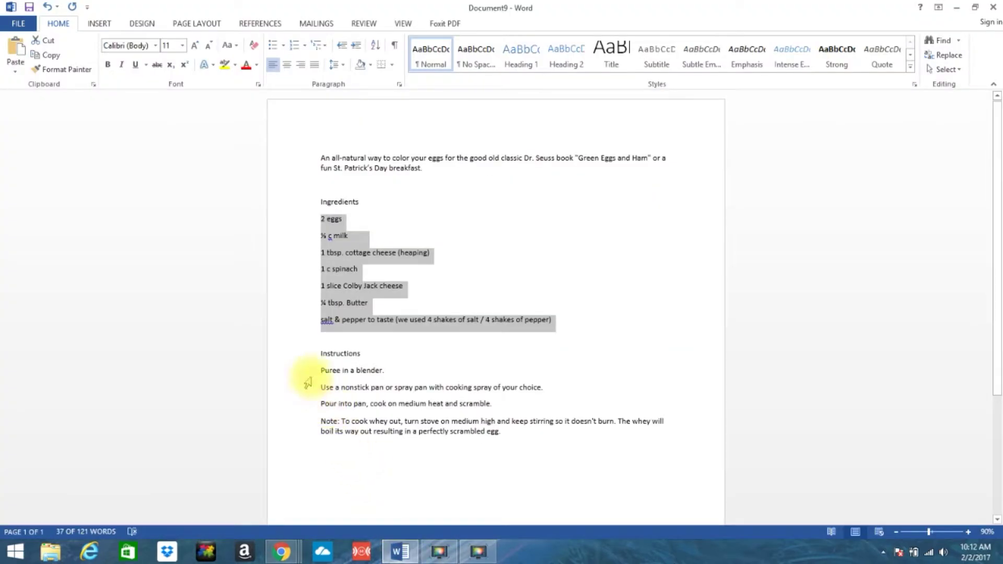
pyautogui.click(319, 371)
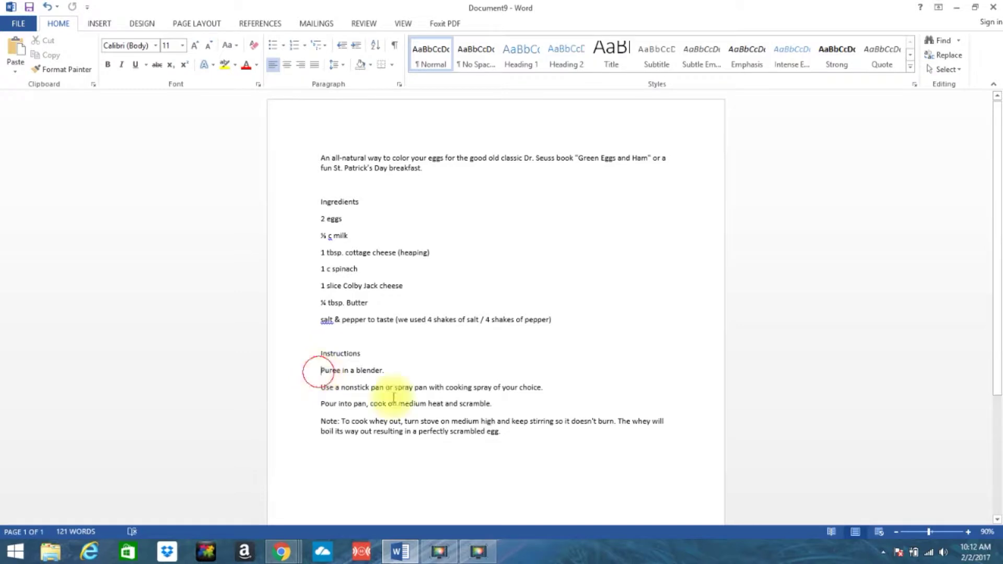
pyautogui.moveTo(318, 373); pyautogui.dragTo(520, 439)
pyautogui.hotkey('ctrl', 'c')
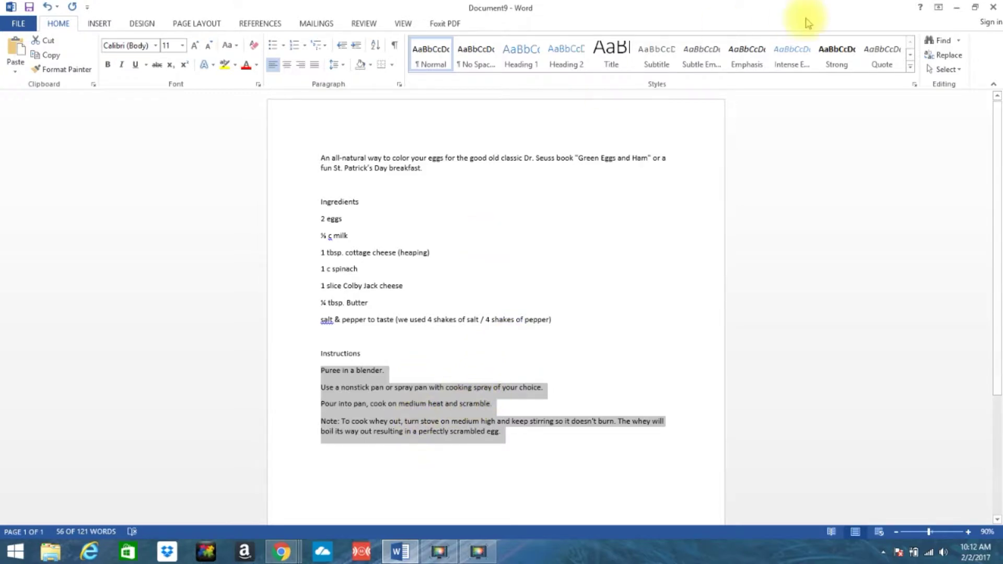
pyautogui.click(955, 9)
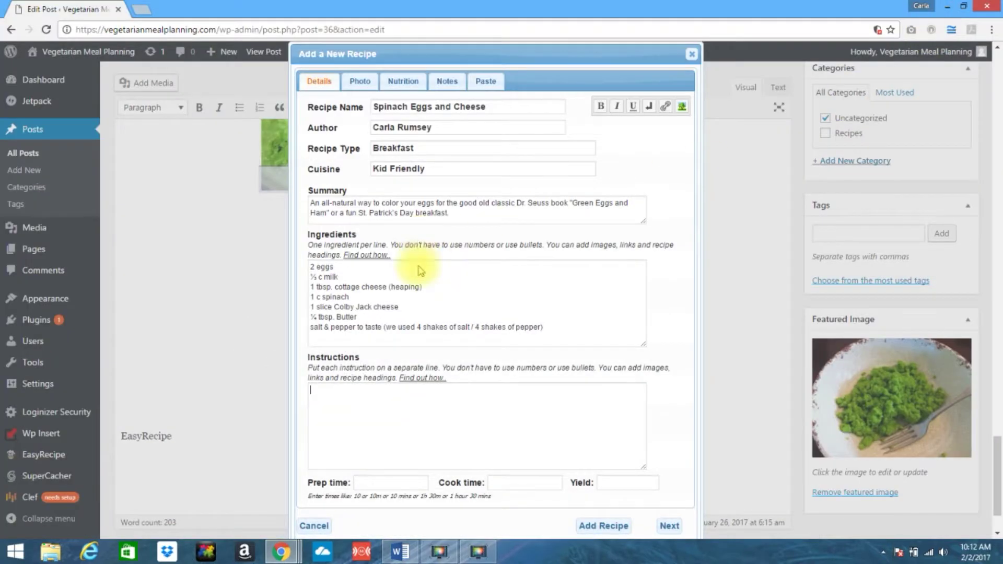
pyautogui.click(336, 410)
pyautogui.hotkey('ctrl', 'v')
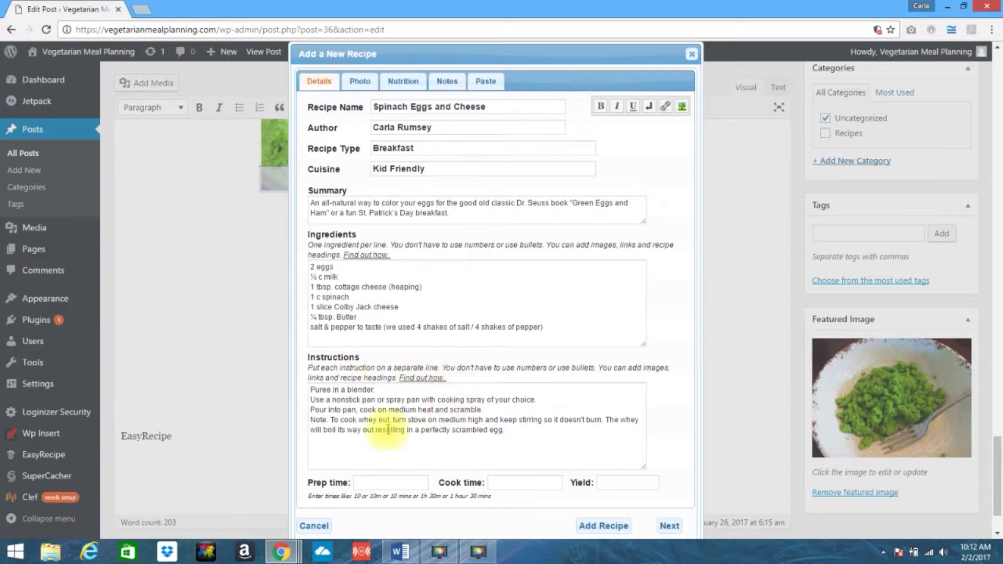
pyautogui.click(379, 484)
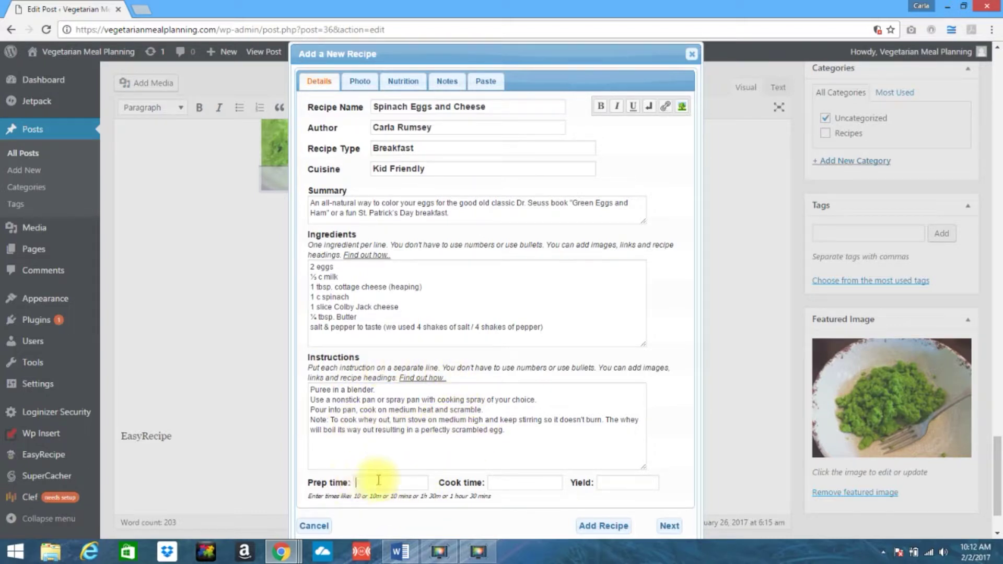
pyautogui.click(538, 483)
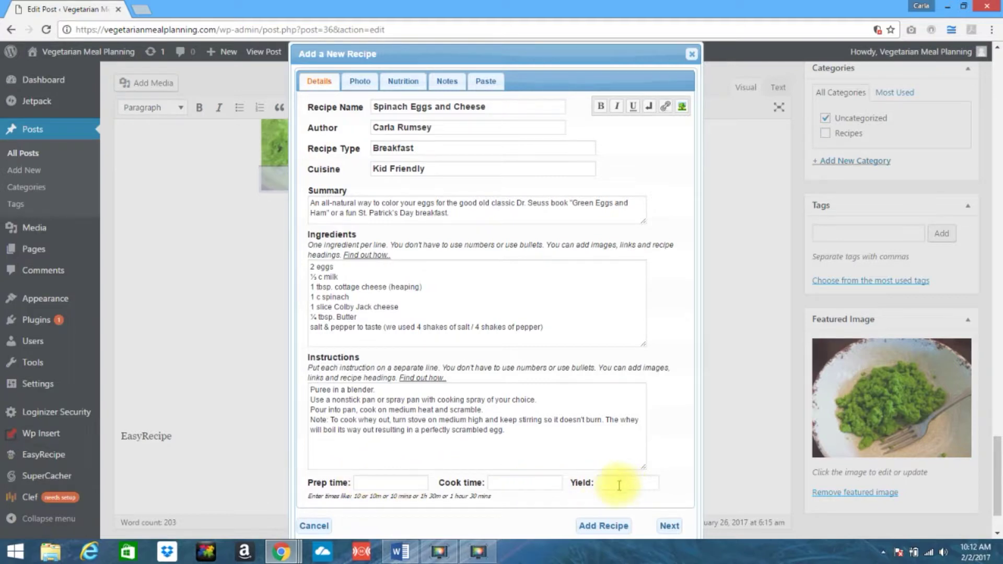
pyautogui.click(615, 482)
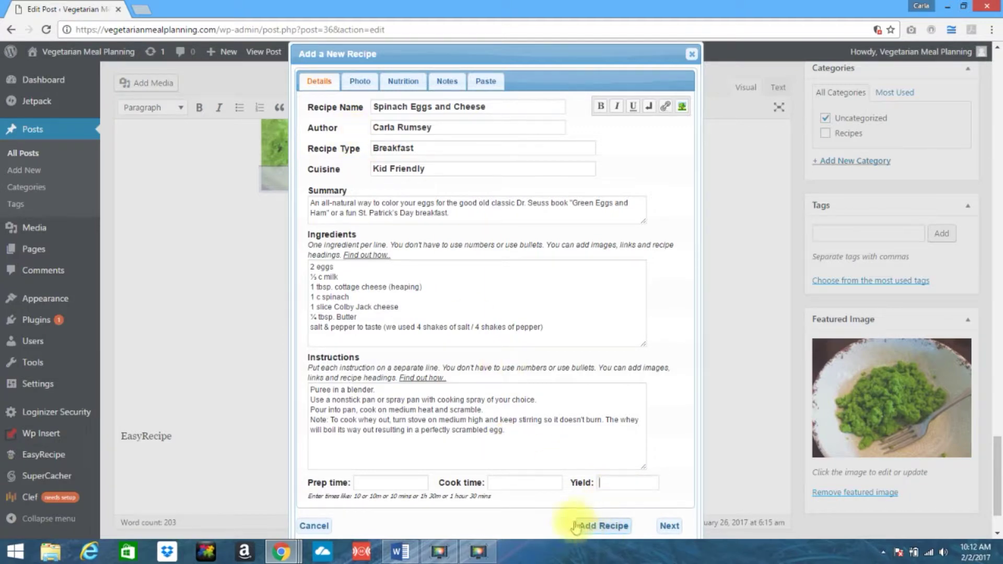
pyautogui.click(359, 80)
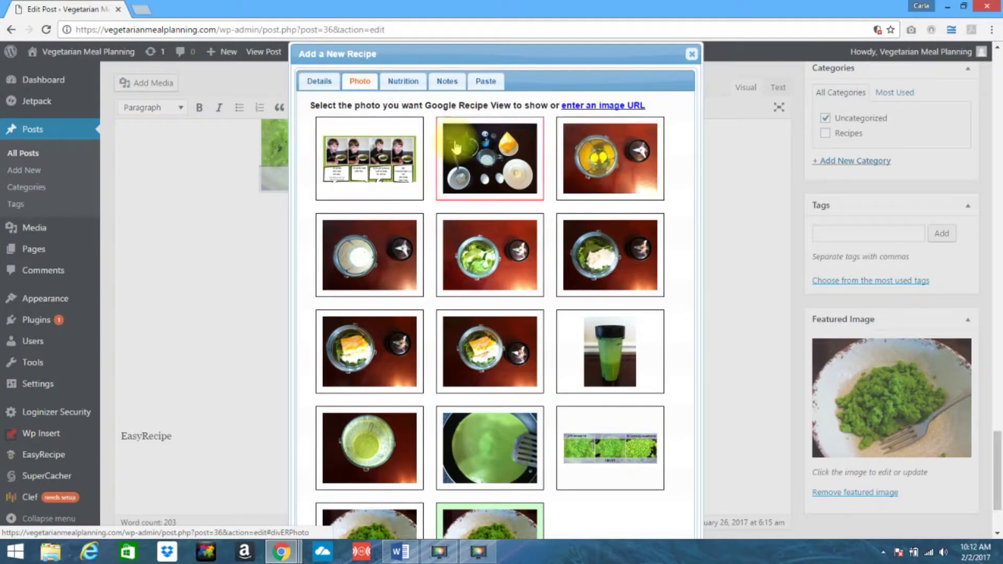
pyautogui.click(494, 160)
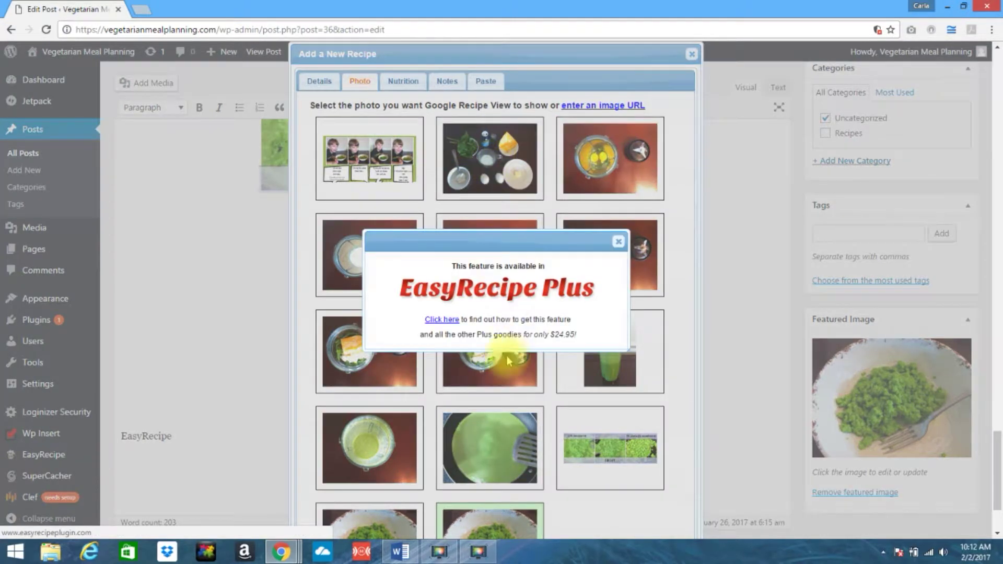
pyautogui.click(618, 242)
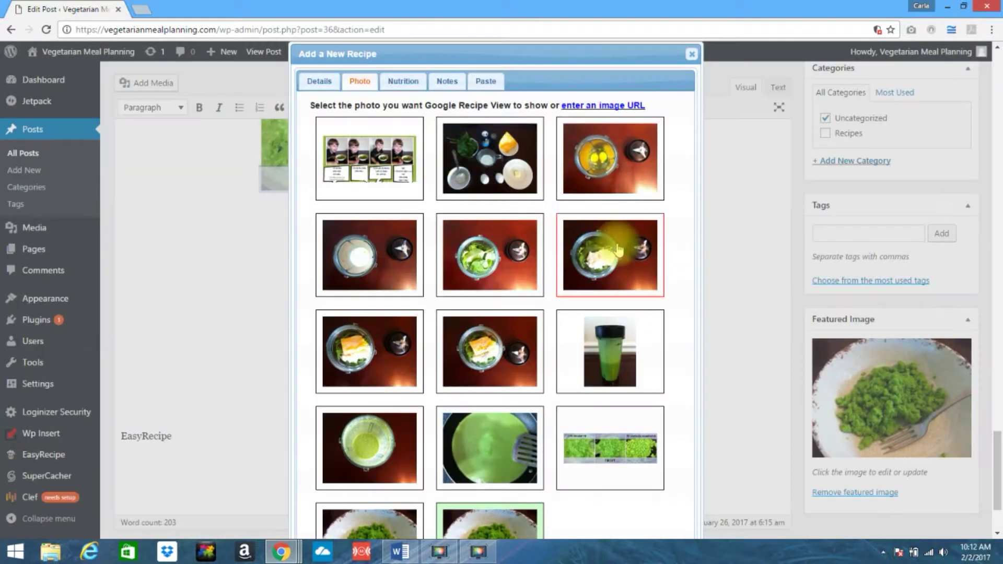
pyautogui.click(406, 82)
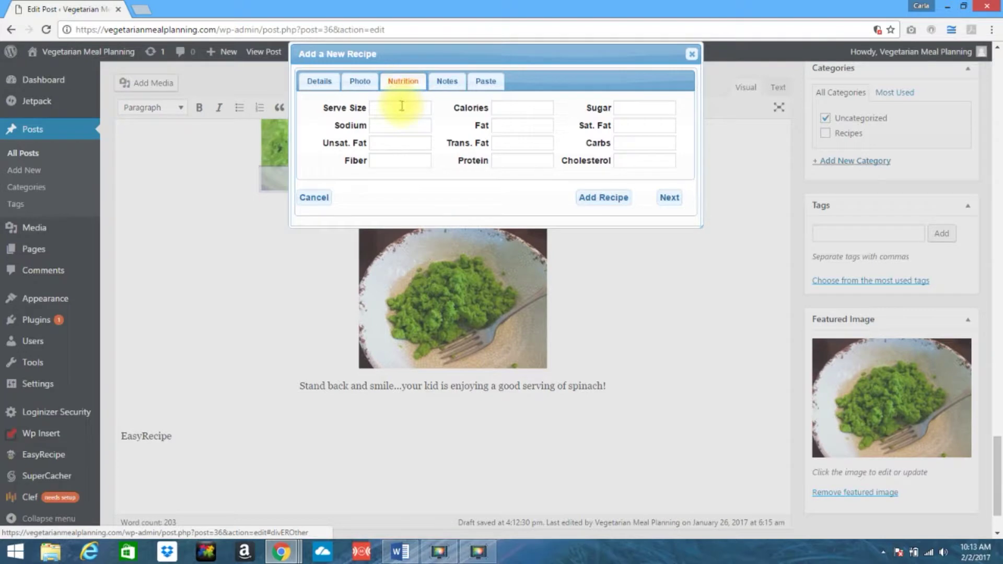
pyautogui.click(446, 82)
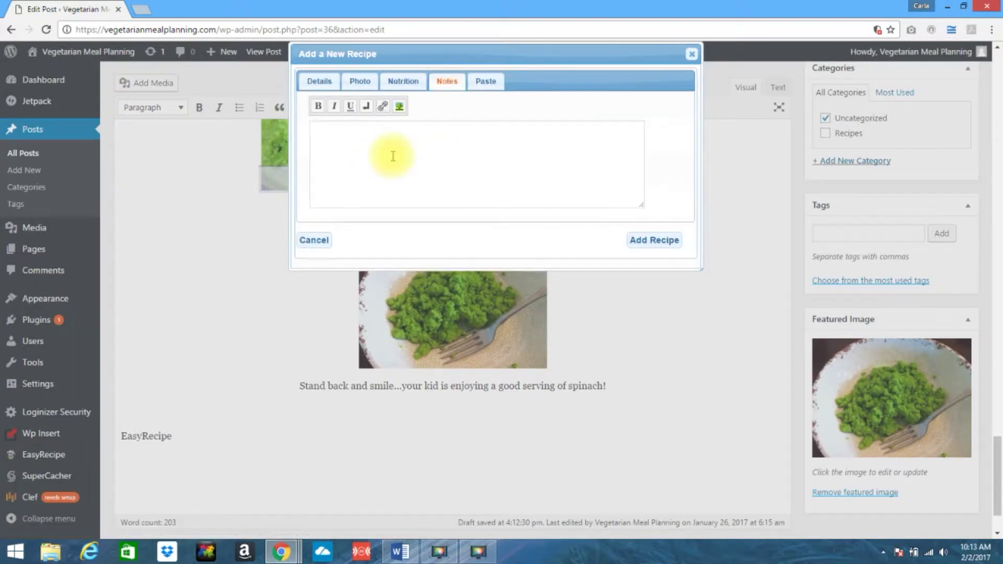
pyautogui.click(485, 82)
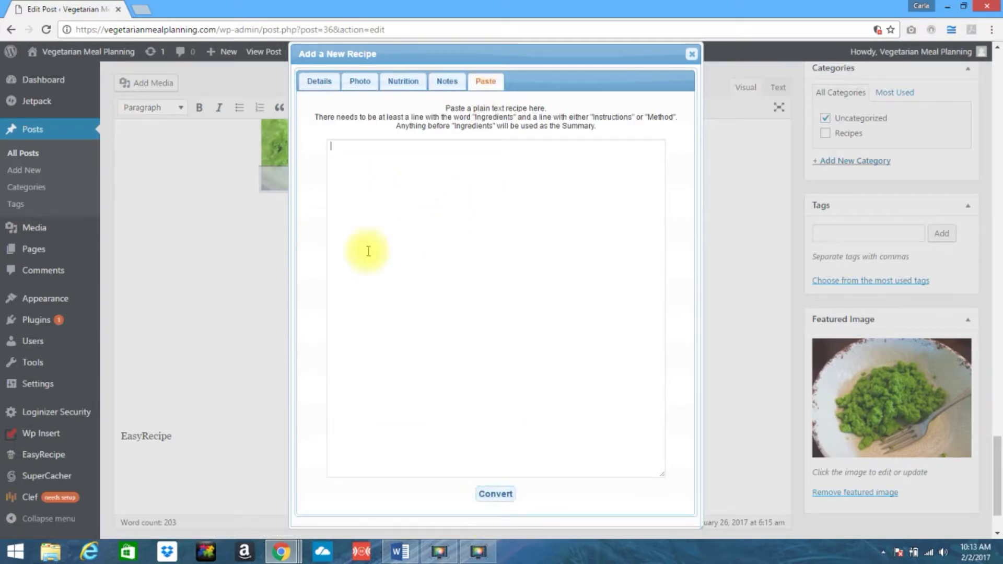
pyautogui.click(320, 82)
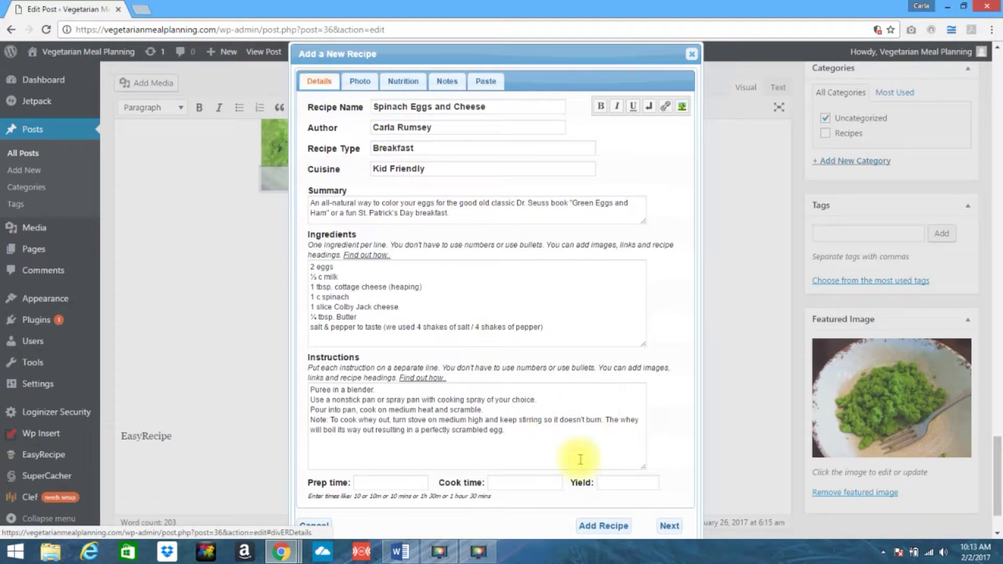
# Insert the finished recipe card into the post and preview the post
pyautogui.click(601, 526)
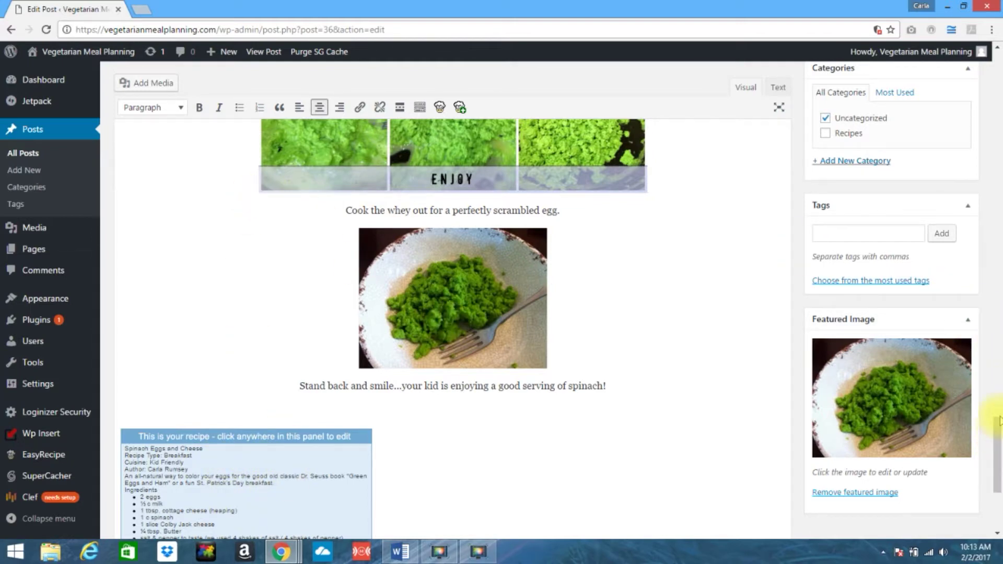
pyautogui.moveTo(998, 442); pyautogui.dragTo(951, 161)
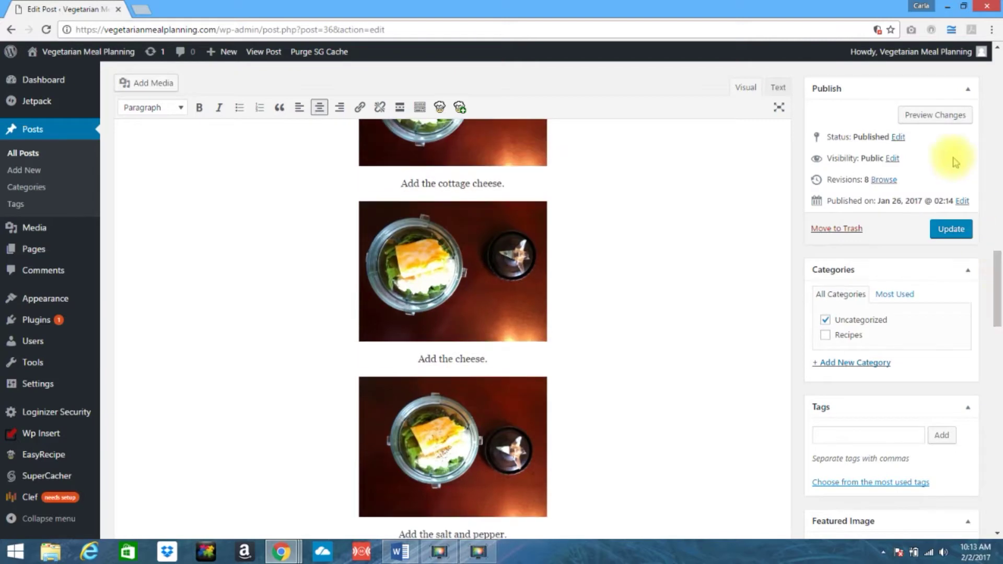
pyautogui.click(928, 124)
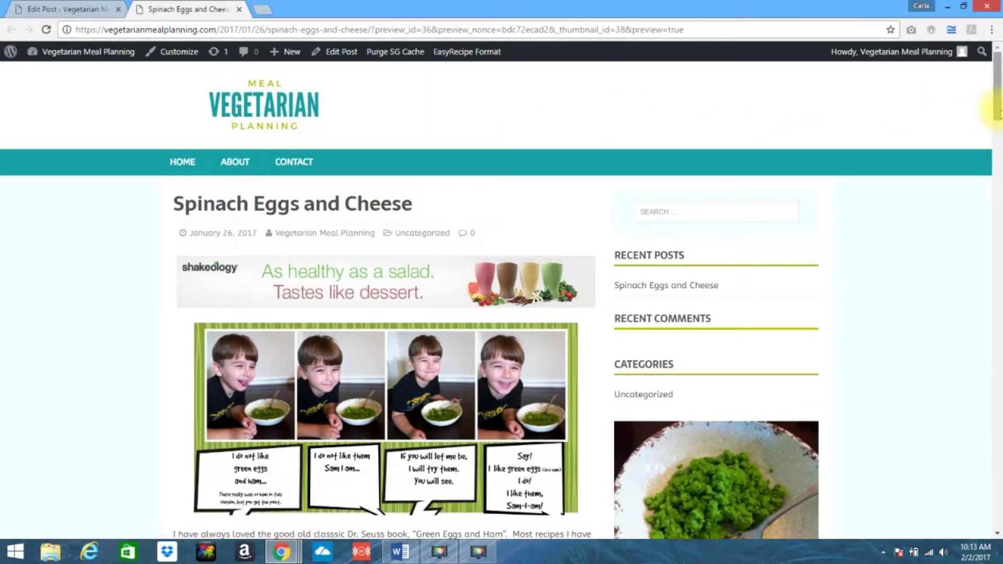
# Scroll the preview down to the recipe card and try its Save button
pyautogui.moveTo(998, 94); pyautogui.dragTo(998, 243)
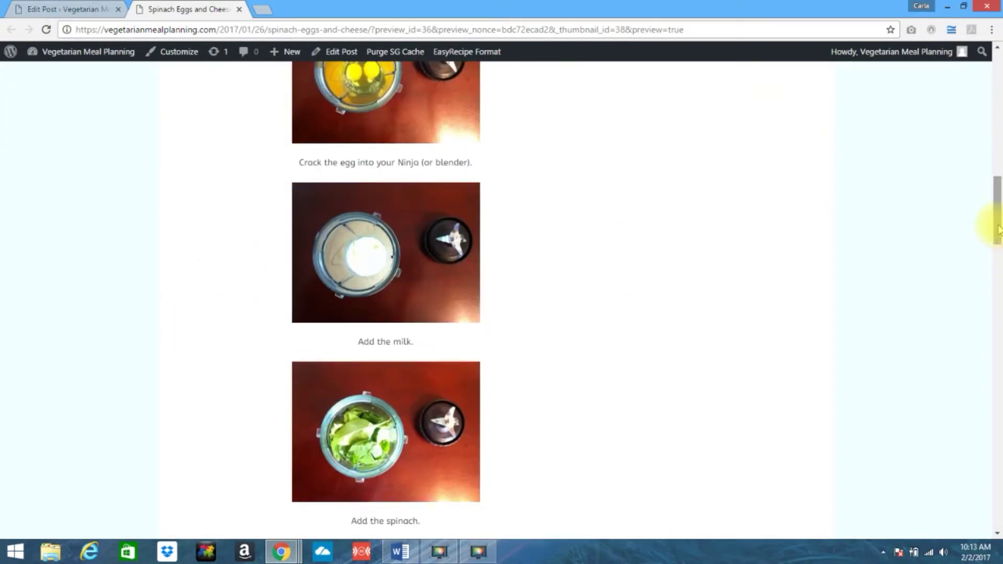
pyautogui.scroll(-3, 994, 240)
pyautogui.moveTo(998, 258); pyautogui.dragTo(998, 489)
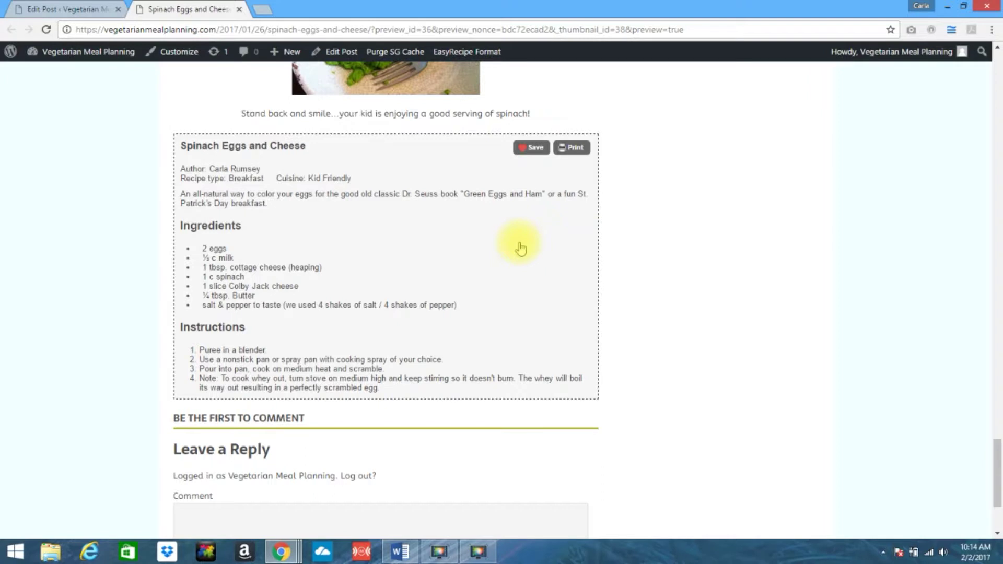
pyautogui.click(531, 147)
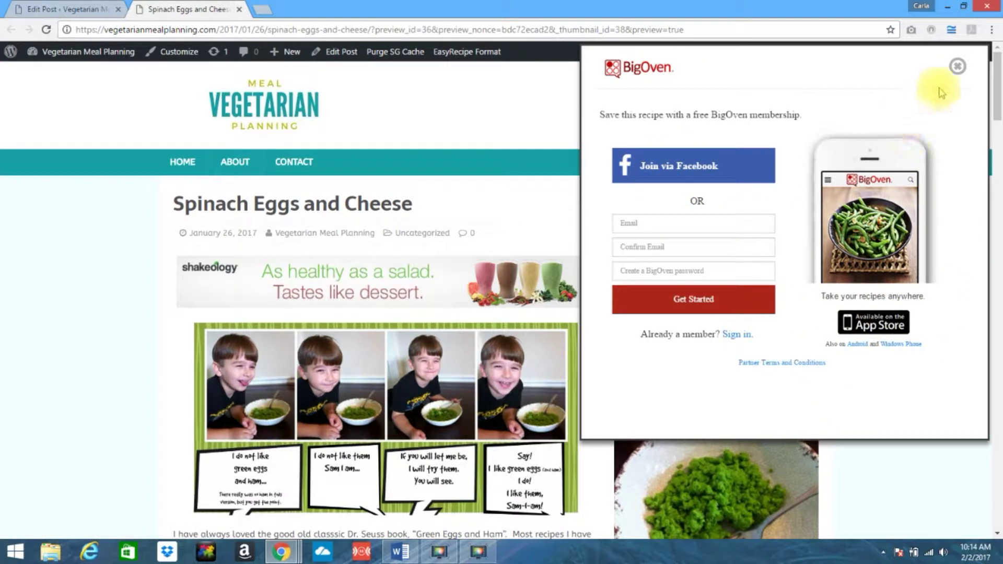
# Close the BigOven save popup and return to the Edit Post tab
pyautogui.click(958, 69)
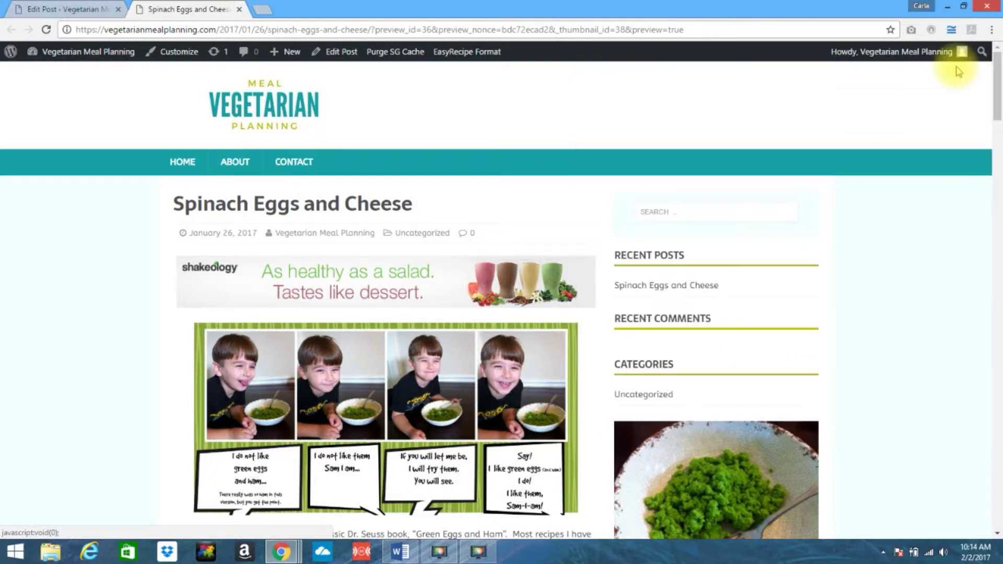
pyautogui.moveTo(997, 86); pyautogui.dragTo(1000, 468)
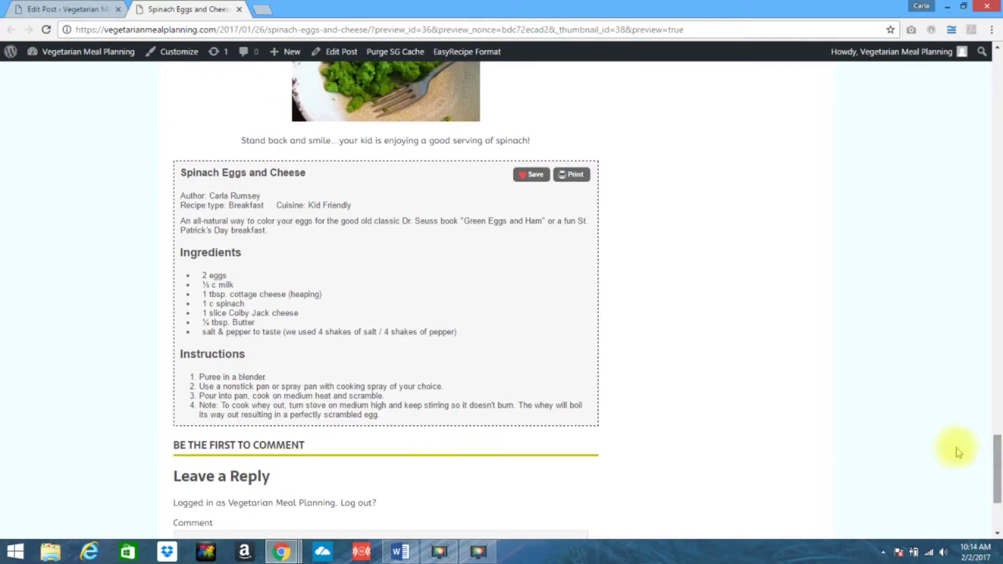
pyautogui.click(68, 11)
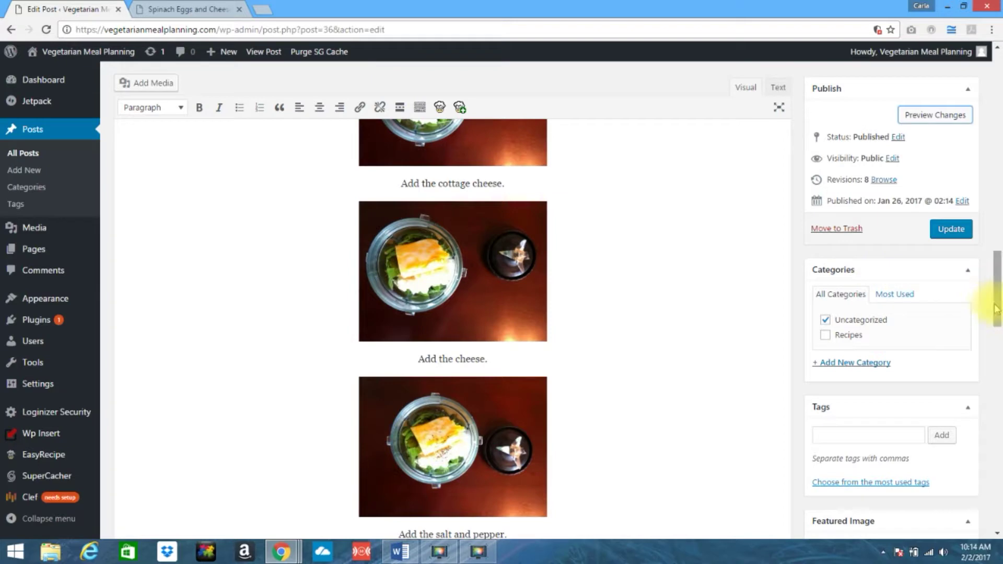
# Update the post from the Publish box, bringing it to 9 revisions
pyautogui.moveTo(996, 301); pyautogui.dragTo(998, 517)
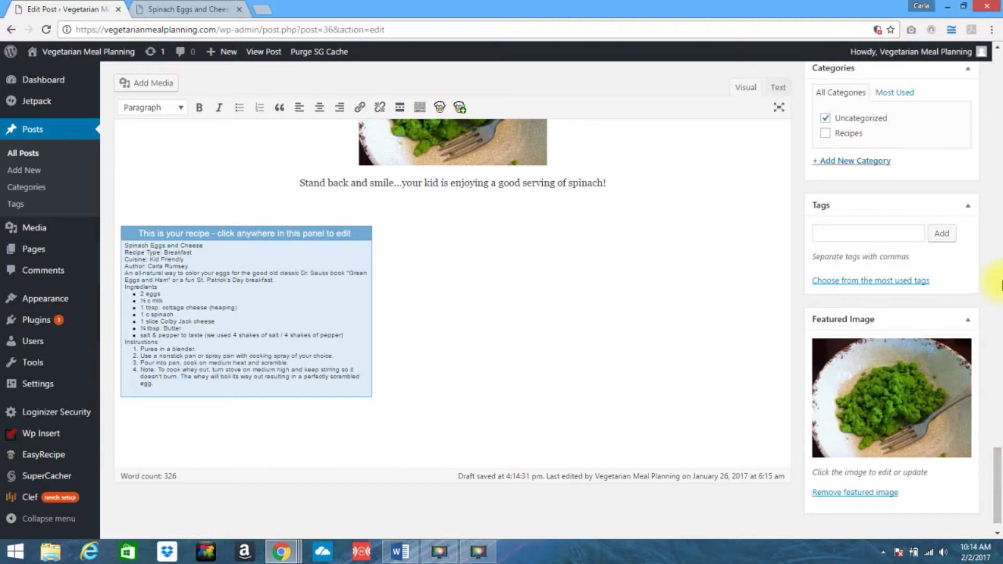
pyautogui.moveTo(997, 465); pyautogui.dragTo(971, 285)
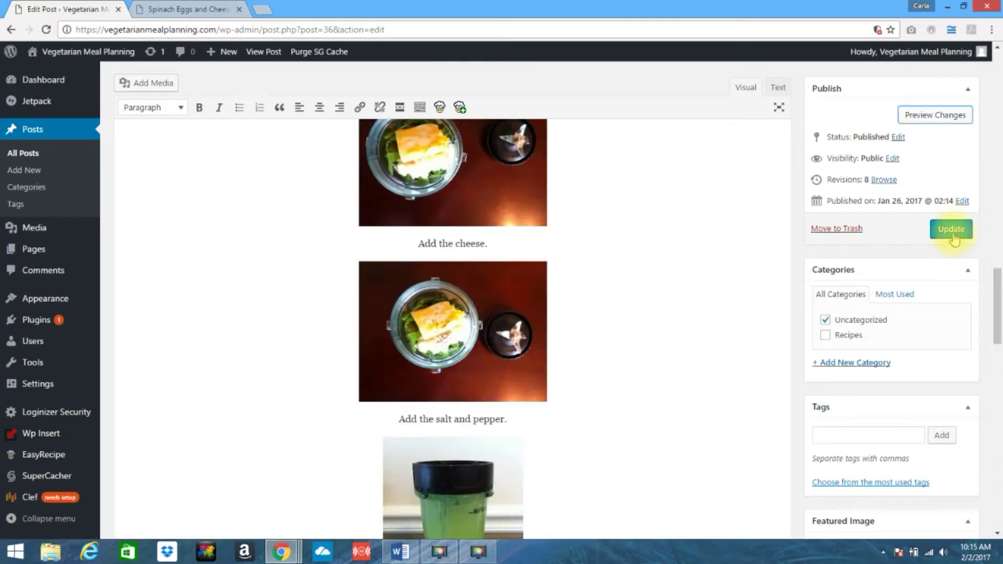
pyautogui.click(953, 236)
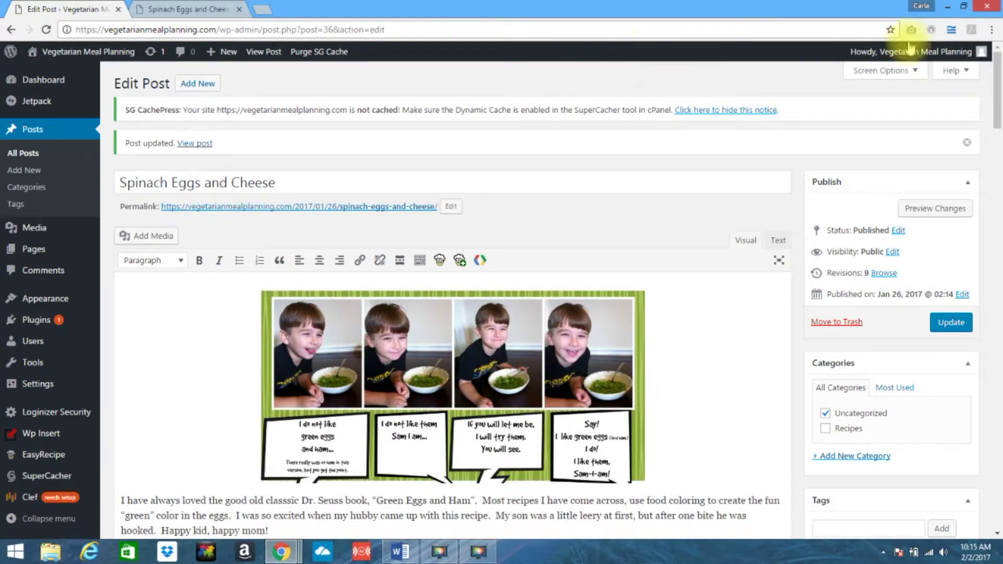
pyautogui.moveTo(997, 89); pyautogui.dragTo(998, 121)
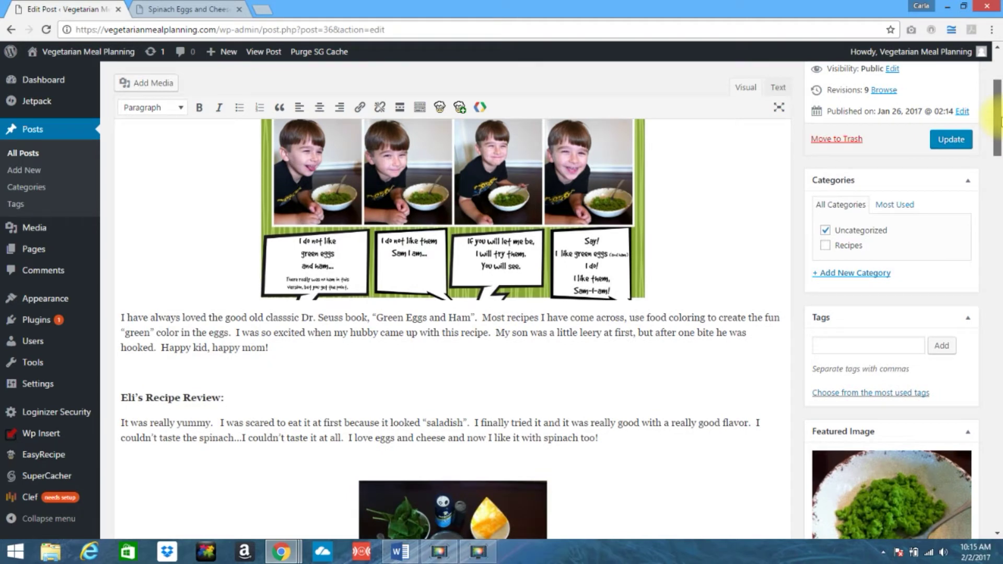
# Create a Breakfast category with parent Recipes and uncheck Uncategorized
pyautogui.scroll(4, 1000, 108)
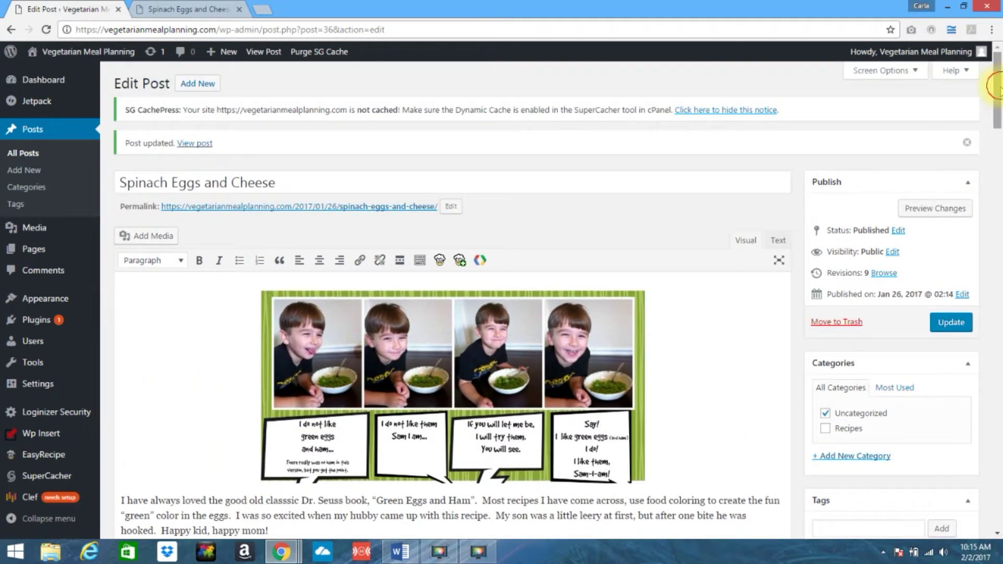
pyautogui.moveTo(999, 96); pyautogui.dragTo(998, 137)
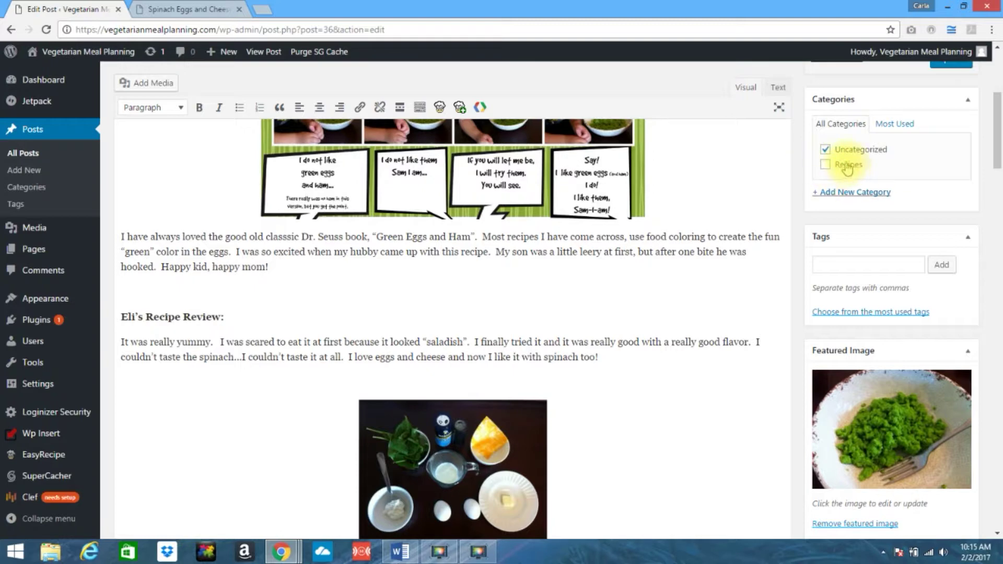
pyautogui.click(852, 194)
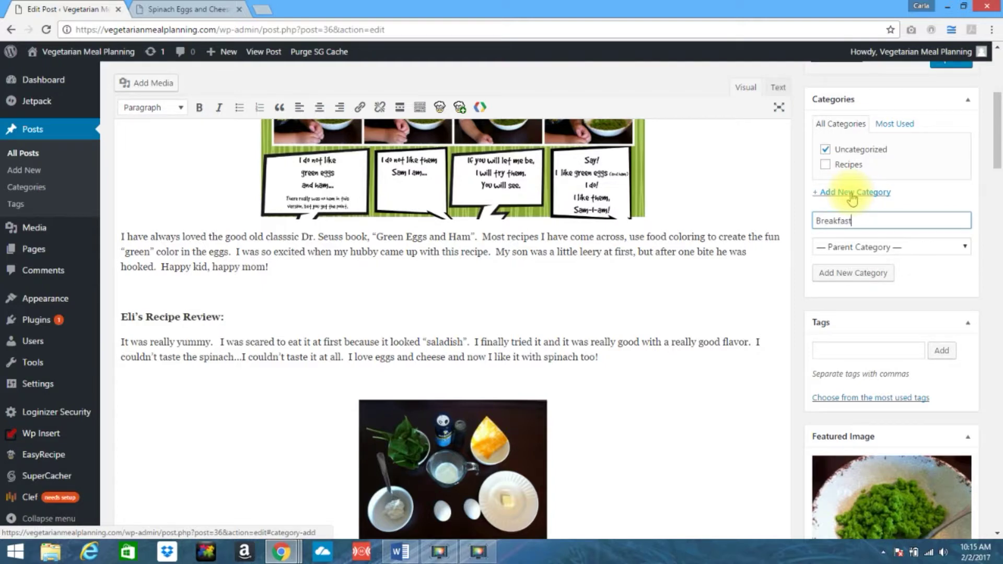
pyautogui.click(846, 247)
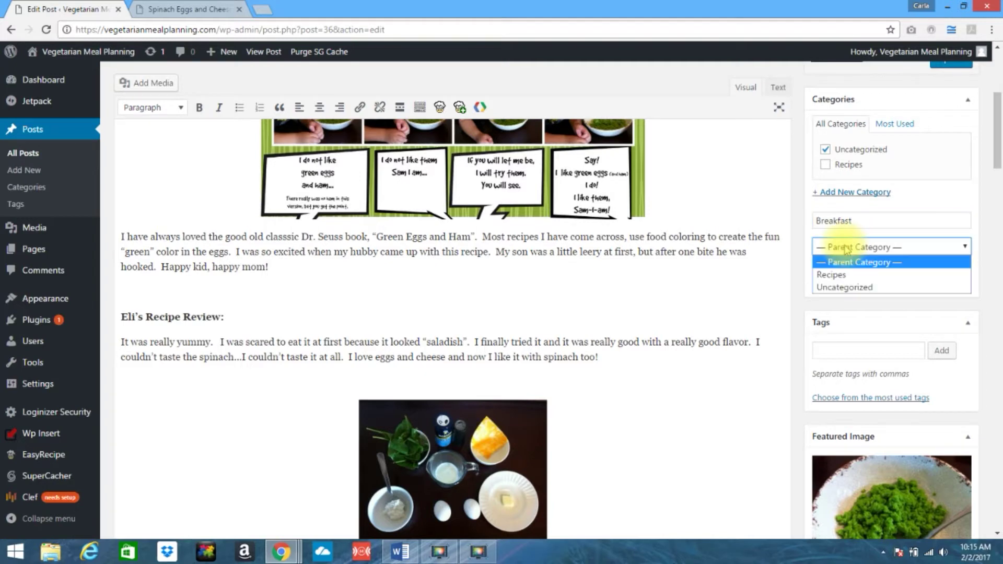
pyautogui.click(830, 275)
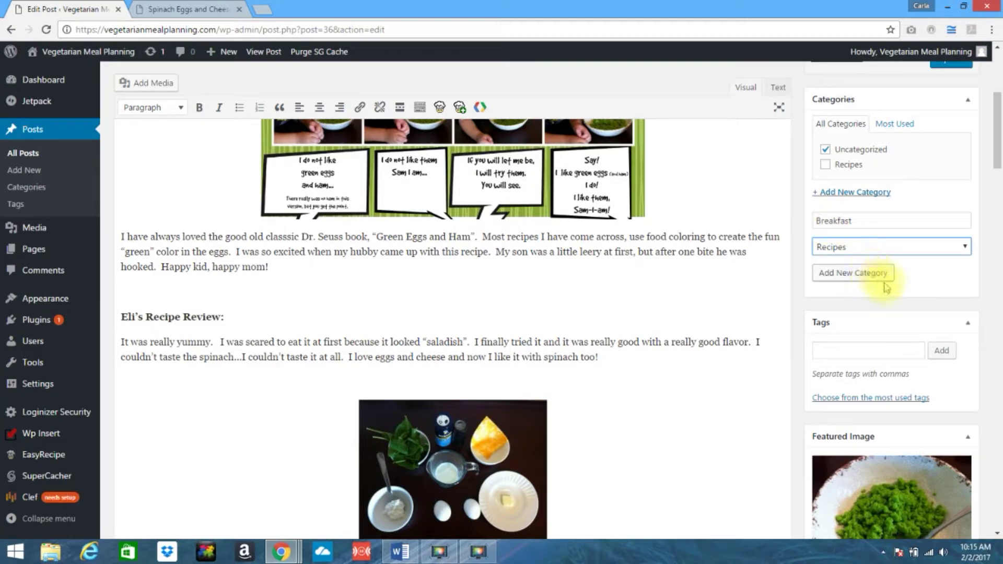
pyautogui.click(827, 155)
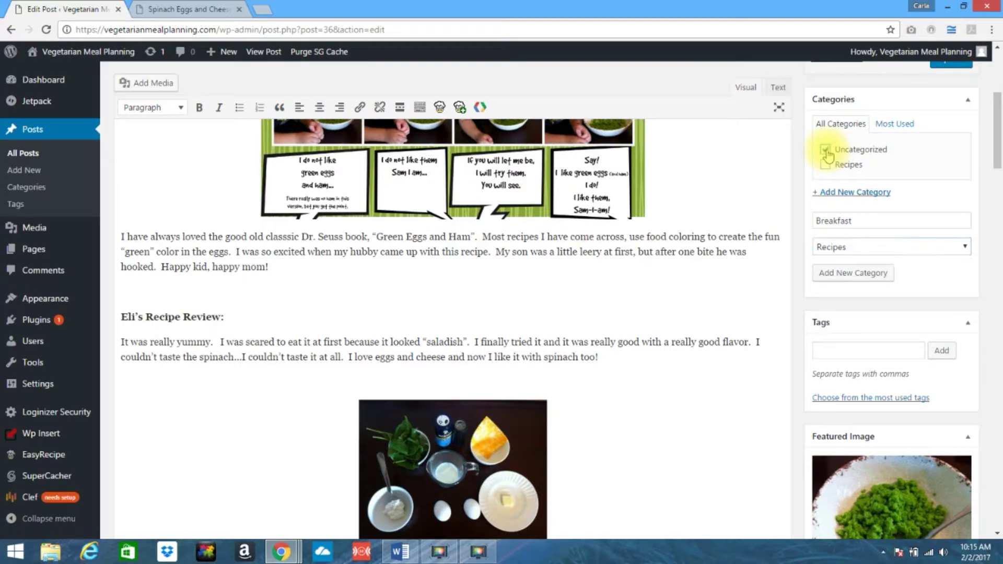
pyautogui.click(861, 281)
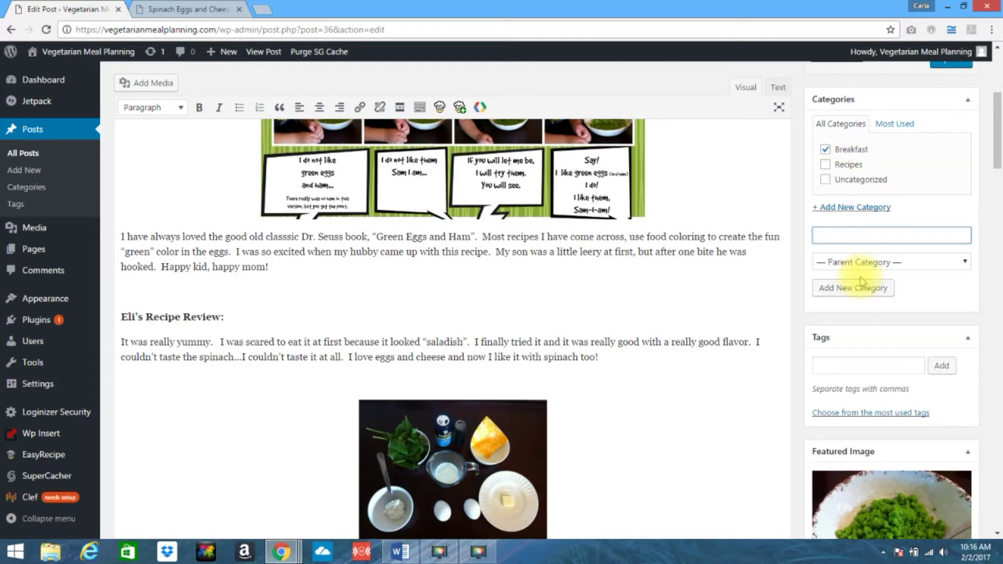
# Also file the post under Recipes and update it to 10 revisions
pyautogui.click(825, 165)
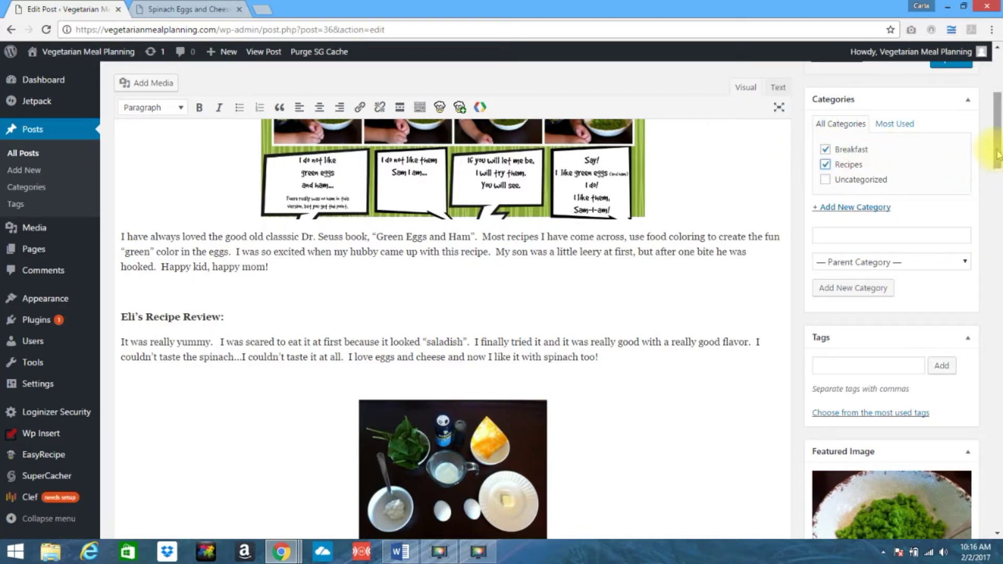
pyautogui.moveTo(998, 152); pyautogui.dragTo(998, 128)
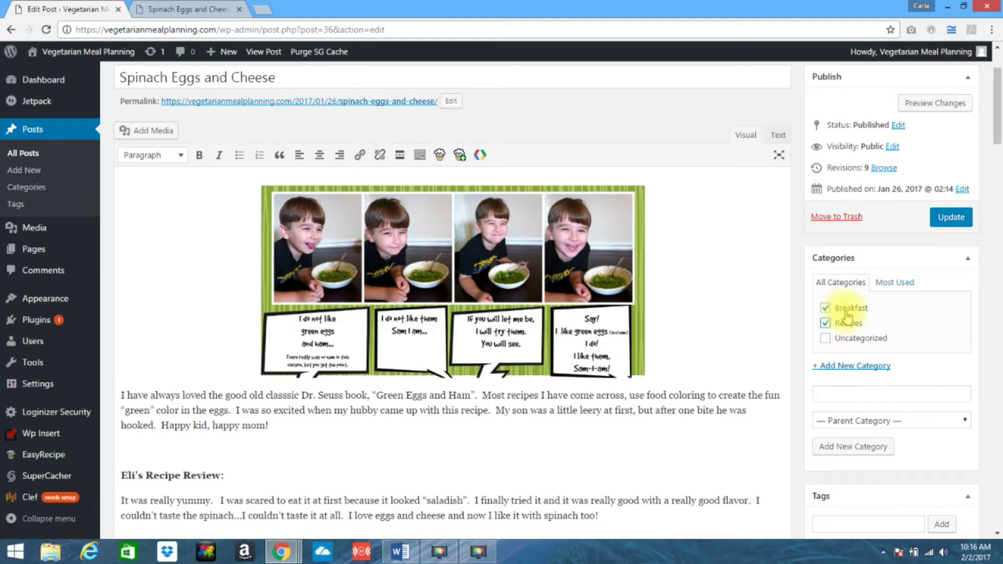
pyautogui.click(947, 219)
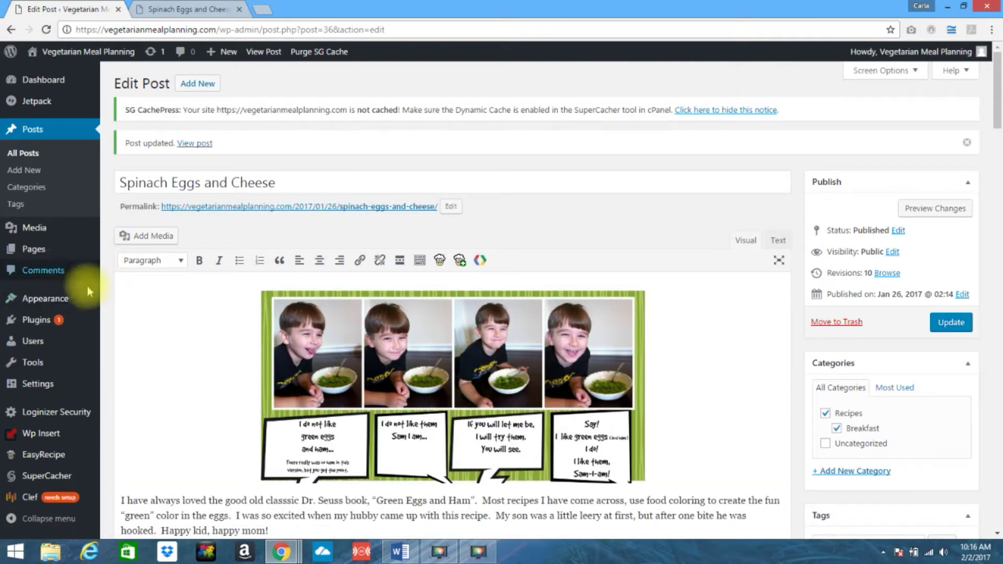
pyautogui.moveTo(48, 300)
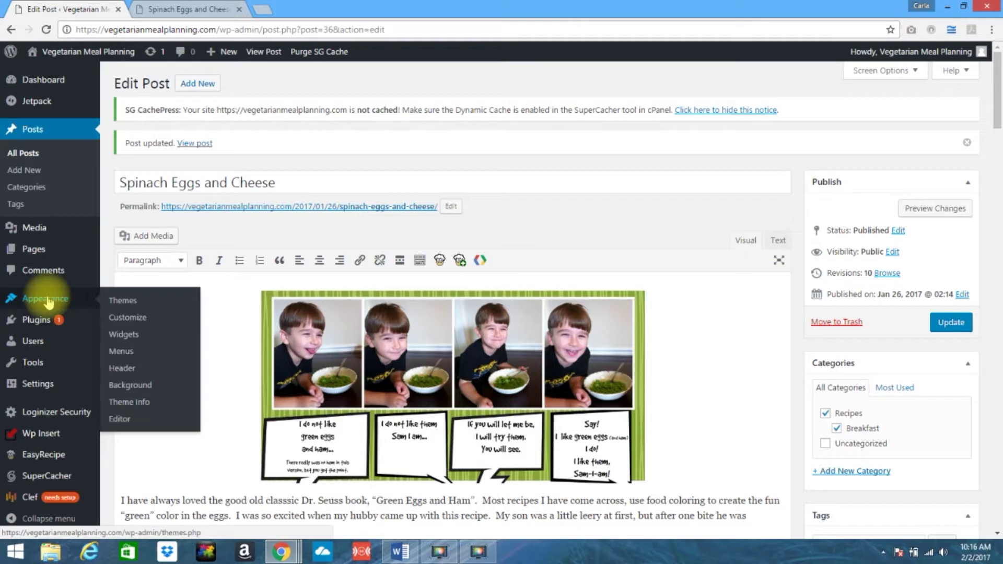
# Go to Appearance > Menus to edit the site's Main Navigation menu
pyautogui.click(121, 354)
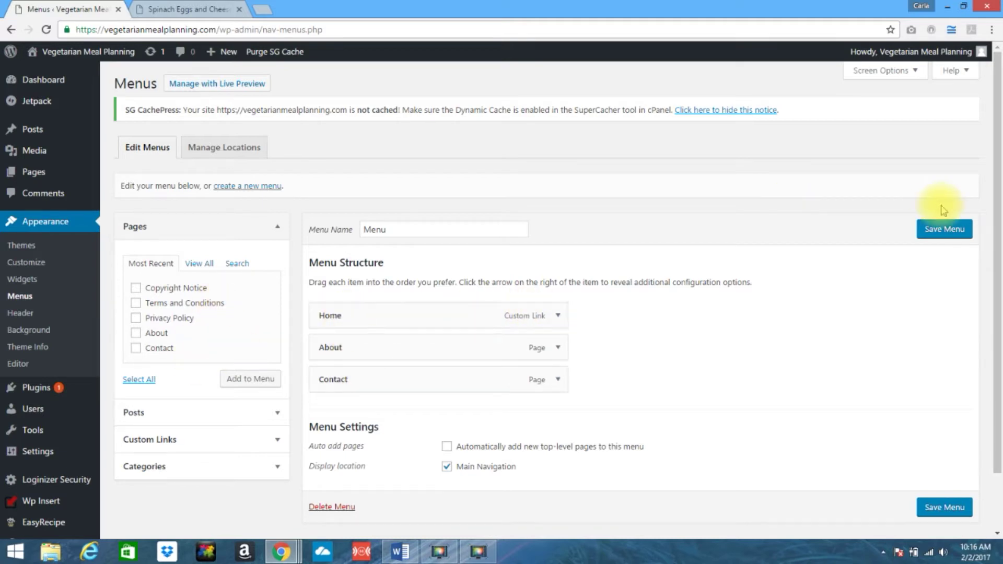
# Add the Recipes and Breakfast categories to the menu
pyautogui.moveTo(995, 198); pyautogui.dragTo(1000, 272)
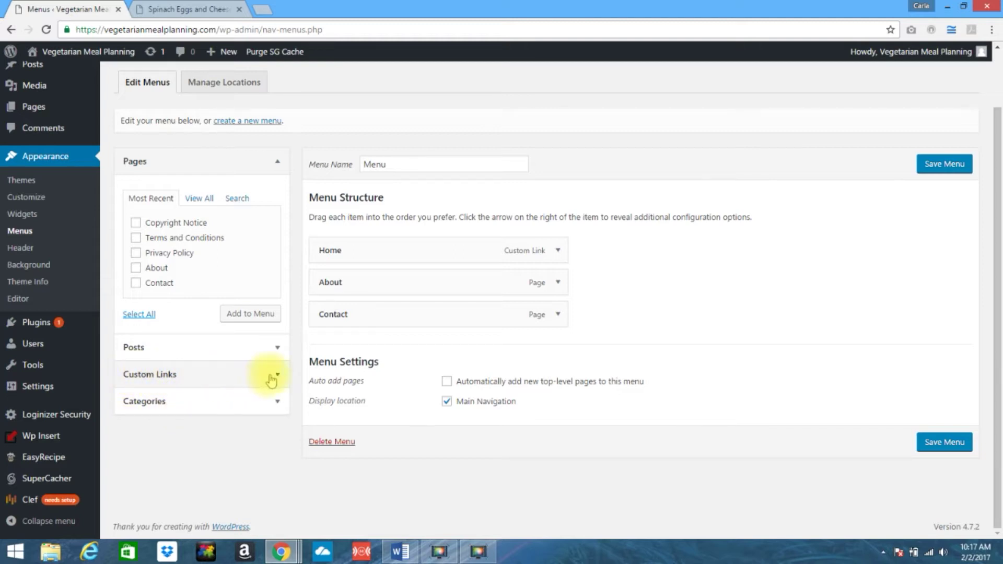
pyautogui.click(276, 348)
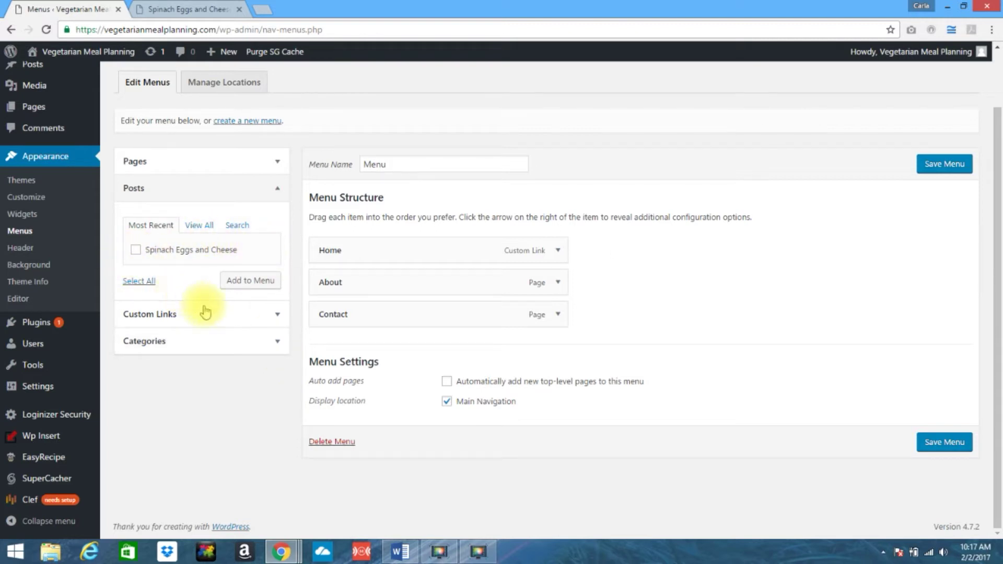
pyautogui.click(276, 344)
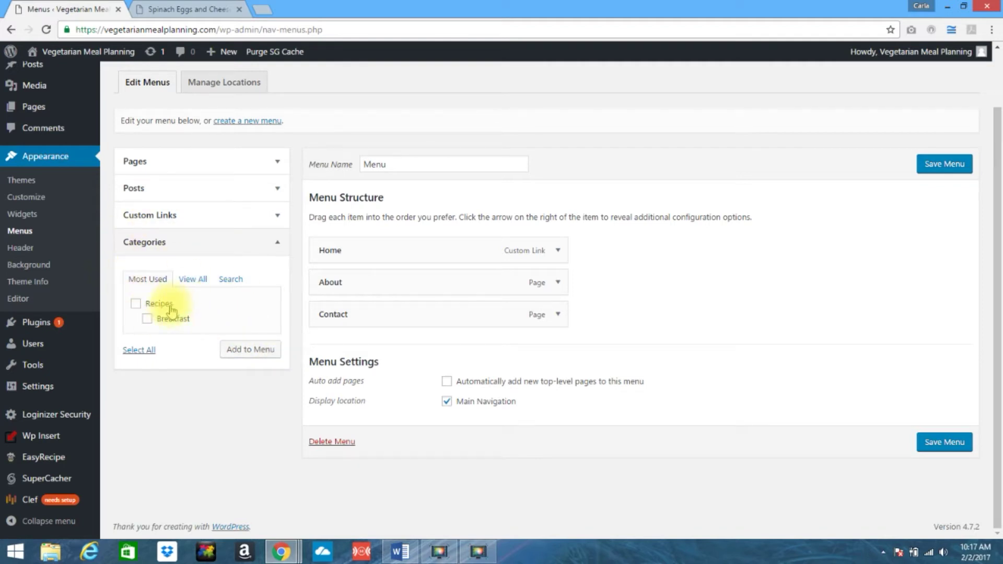
pyautogui.click(136, 304)
pyautogui.click(147, 319)
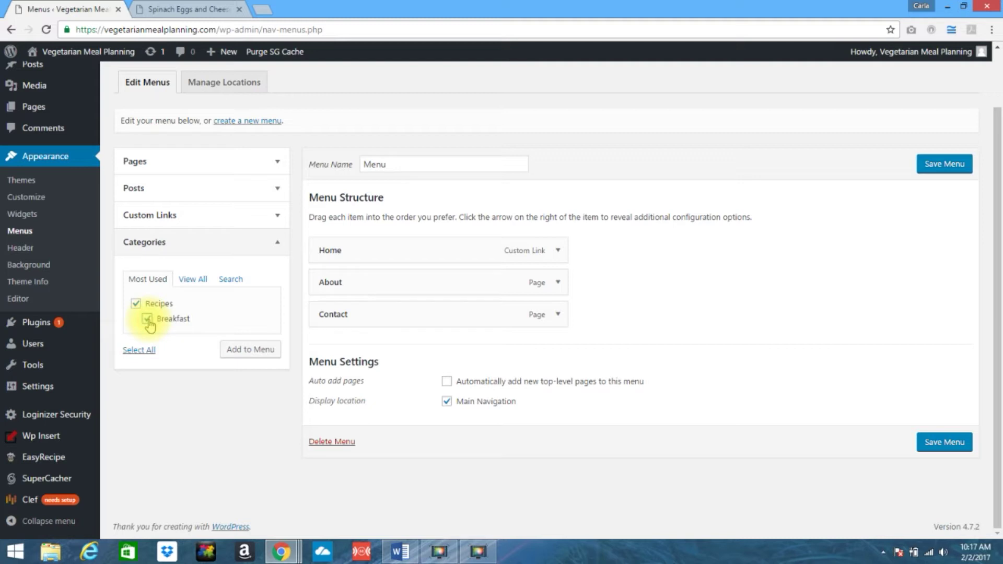
pyautogui.click(261, 357)
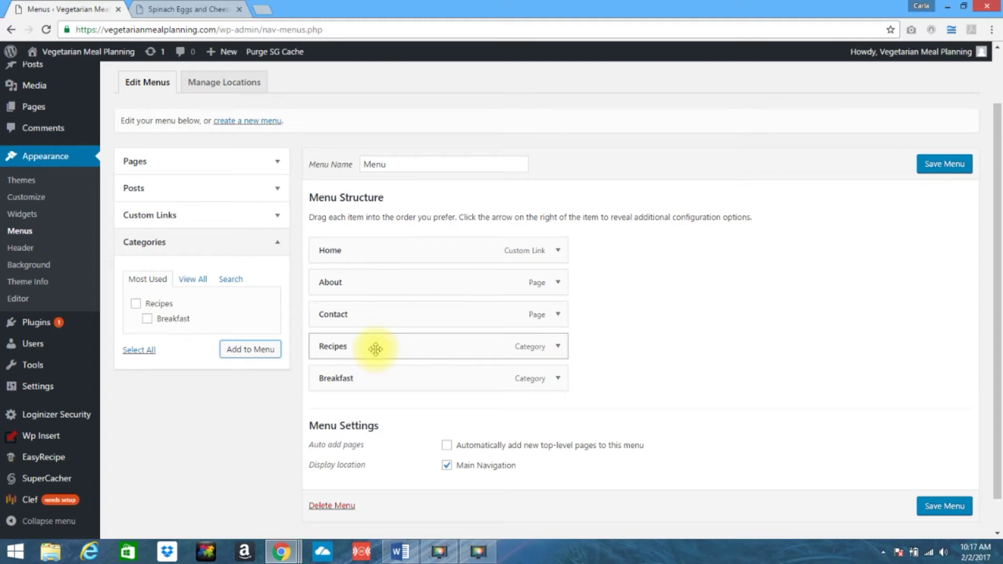
# Place Recipes right after Home with Breakfast nested beneath it, and save the menu
pyautogui.moveTo(375, 348); pyautogui.dragTo(372, 282)
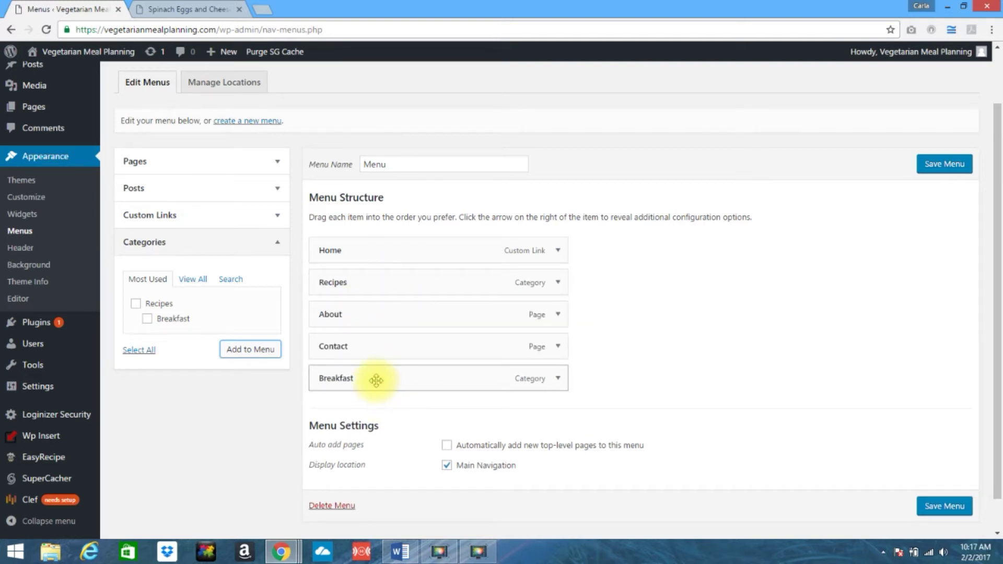
pyautogui.moveTo(376, 380); pyautogui.dragTo(399, 314)
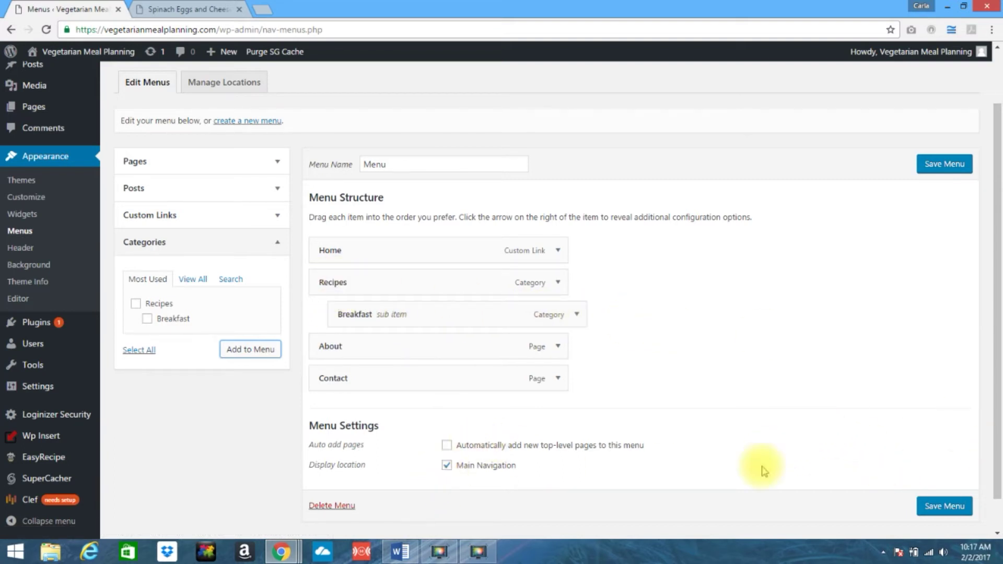
pyautogui.click(938, 509)
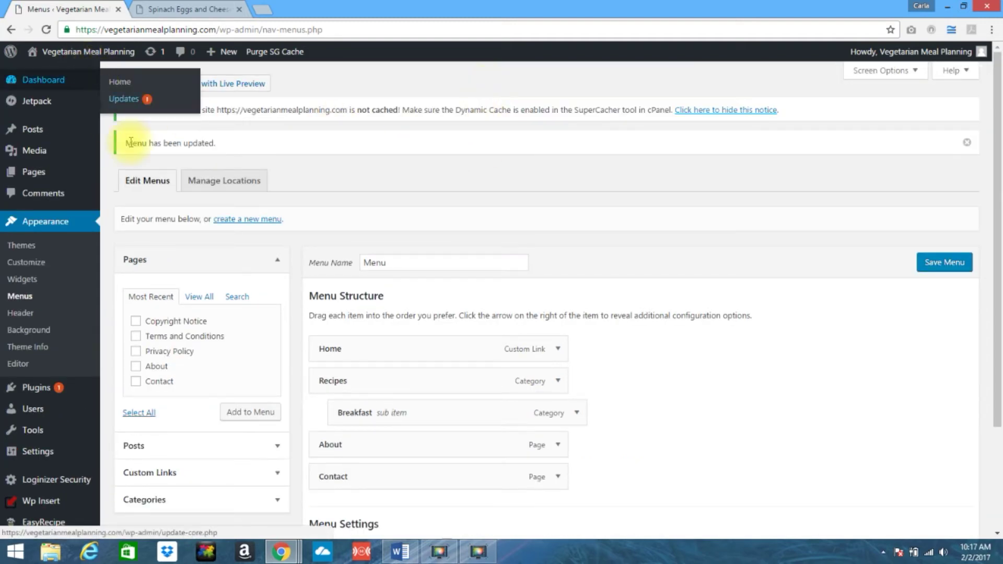
pyautogui.moveTo(77, 53)
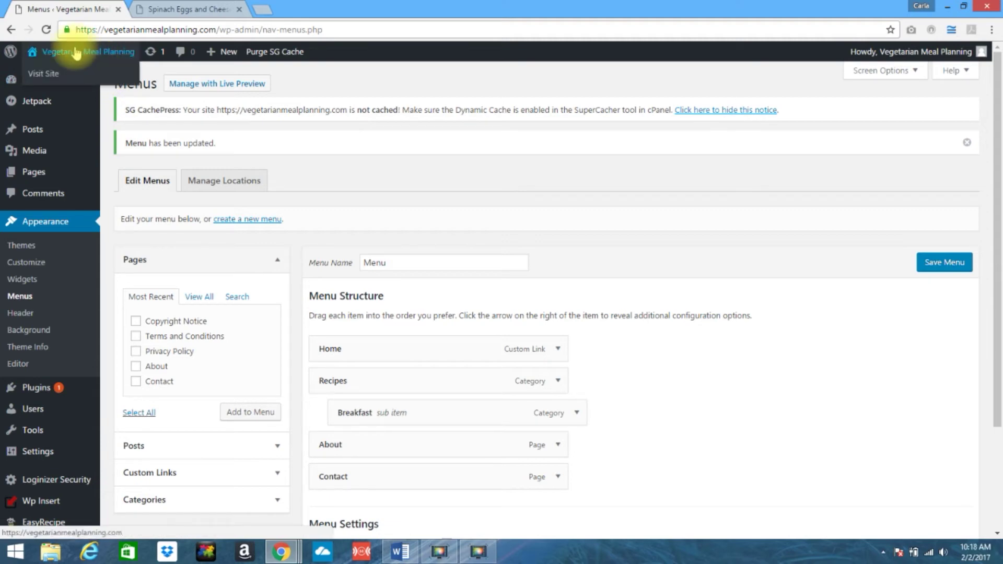
# Visit the live site and open the Recipes category page from the nav bar
pyautogui.click(49, 74)
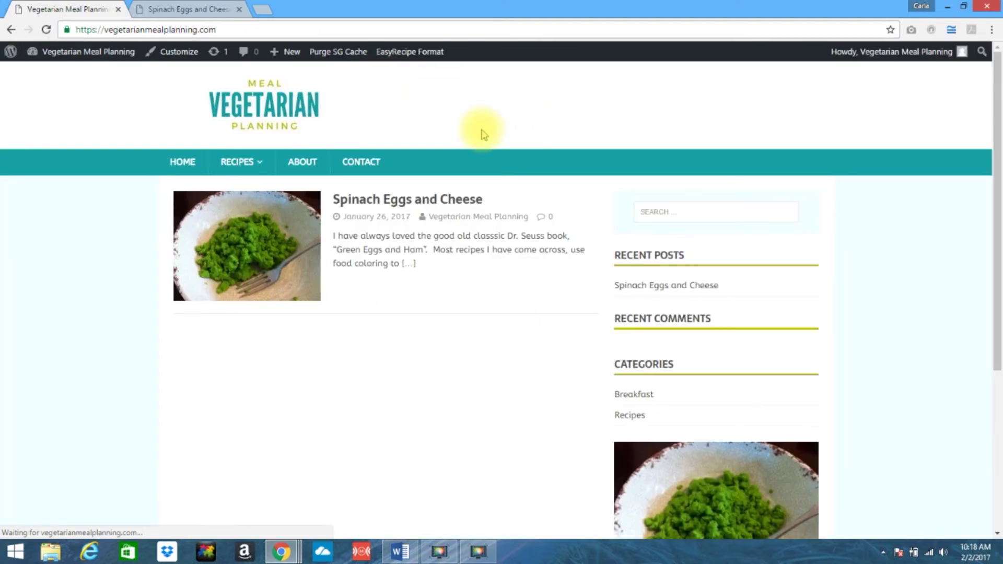
pyautogui.moveTo(261, 165)
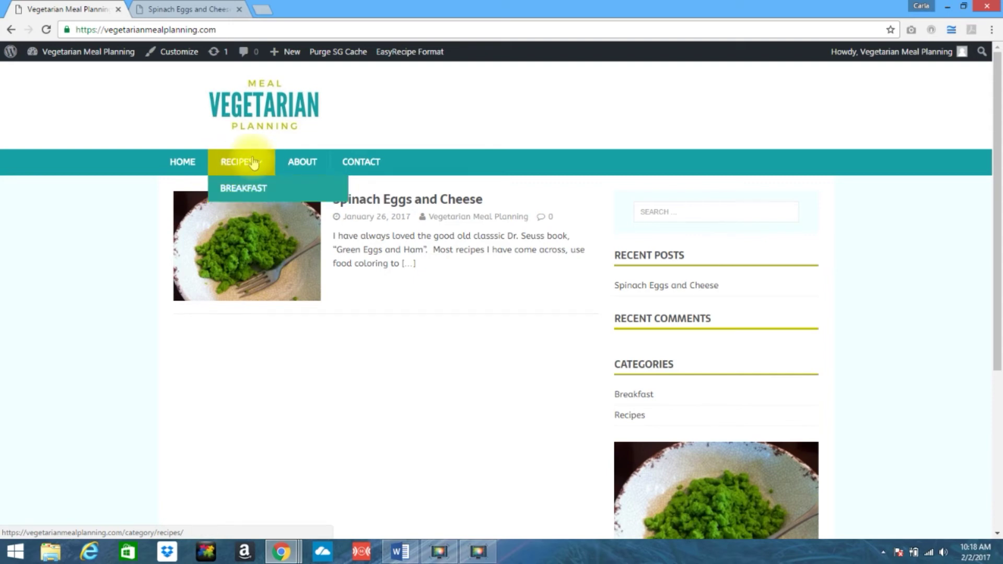
pyautogui.click(248, 164)
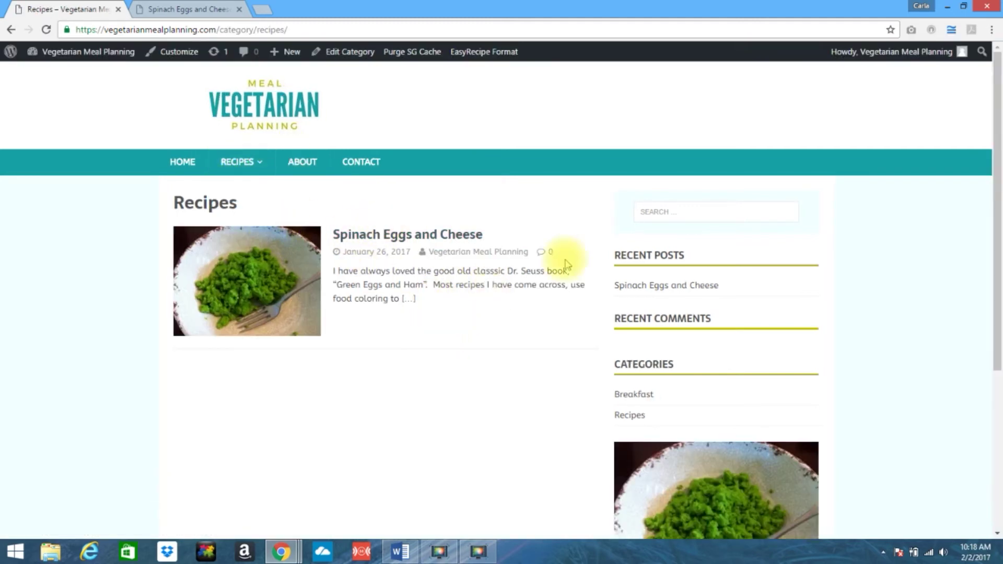
# Open the Breakfast category page from the Recipes dropdown, showing the Spinach Eggs and Cheese post
pyautogui.moveTo(997, 146); pyautogui.dragTo(991, 104)
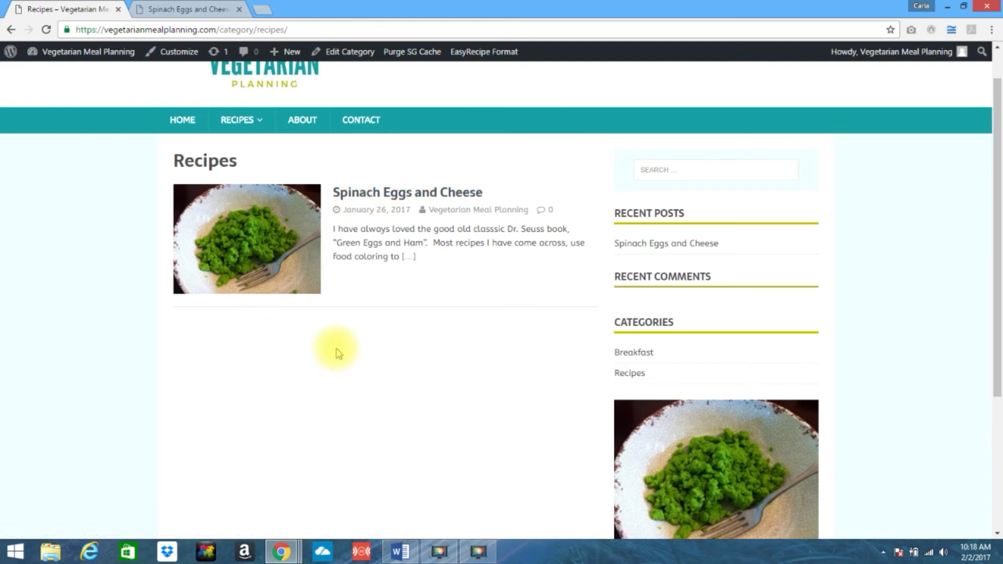
pyautogui.moveTo(245, 127)
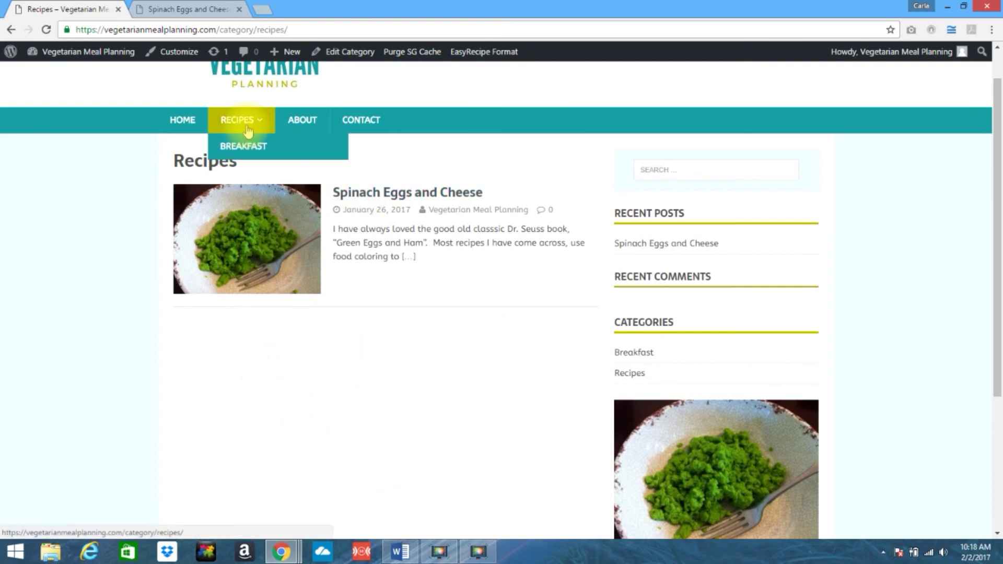
pyautogui.click(254, 148)
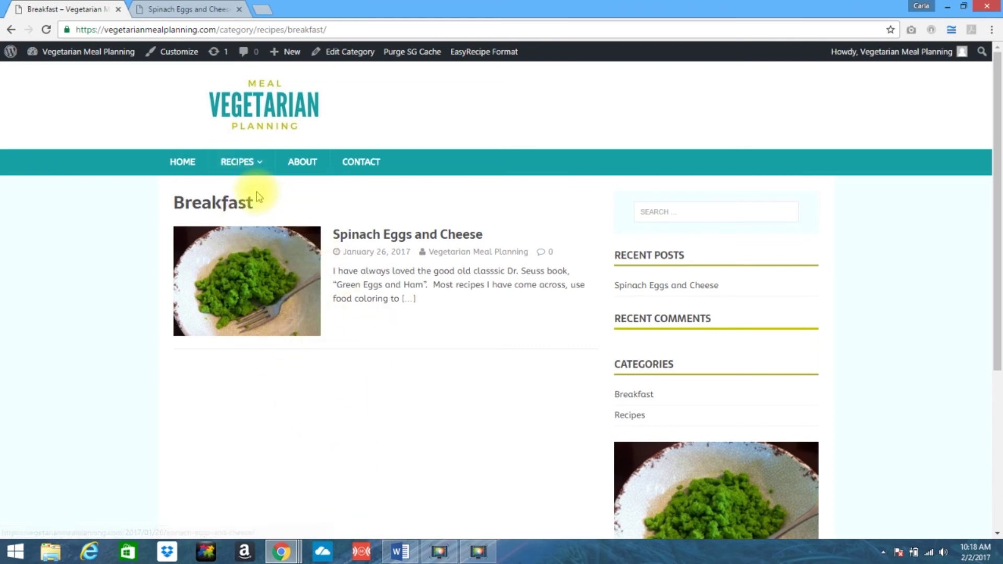
pyautogui.moveTo(247, 174)
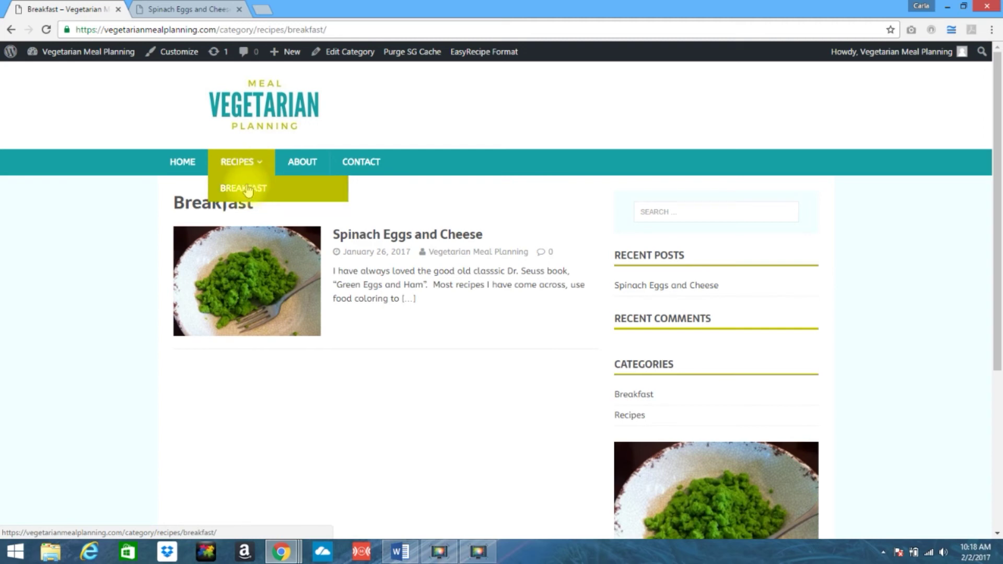